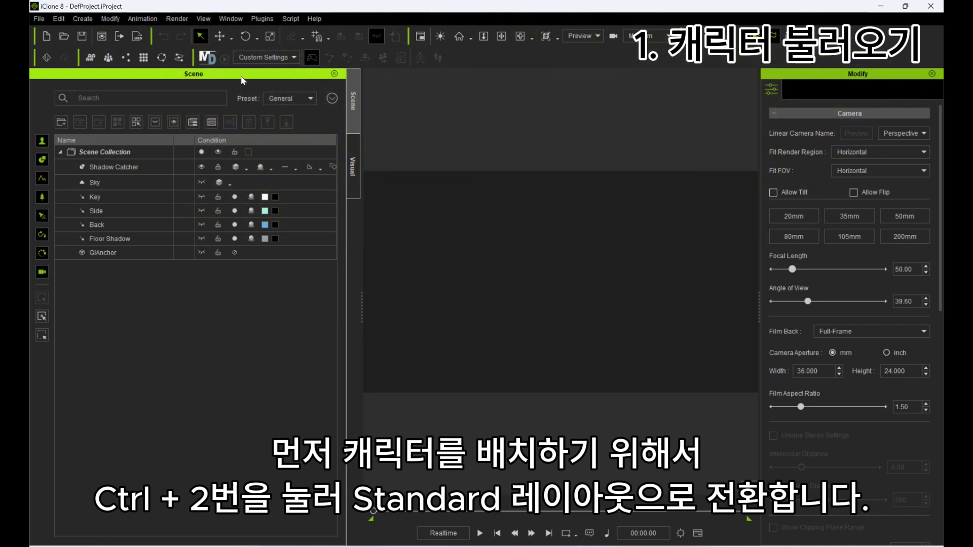
Open the Content Manager.
click(230, 19)
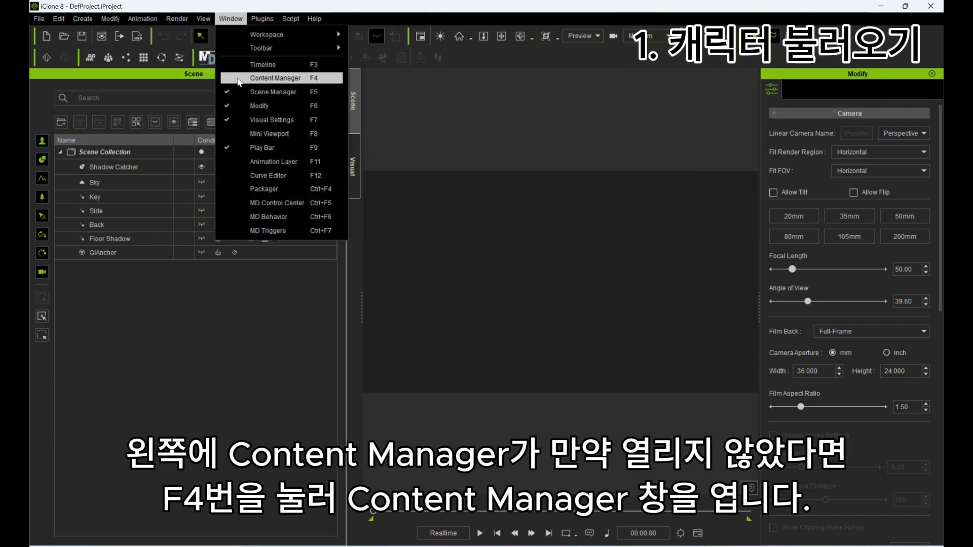
click(275, 79)
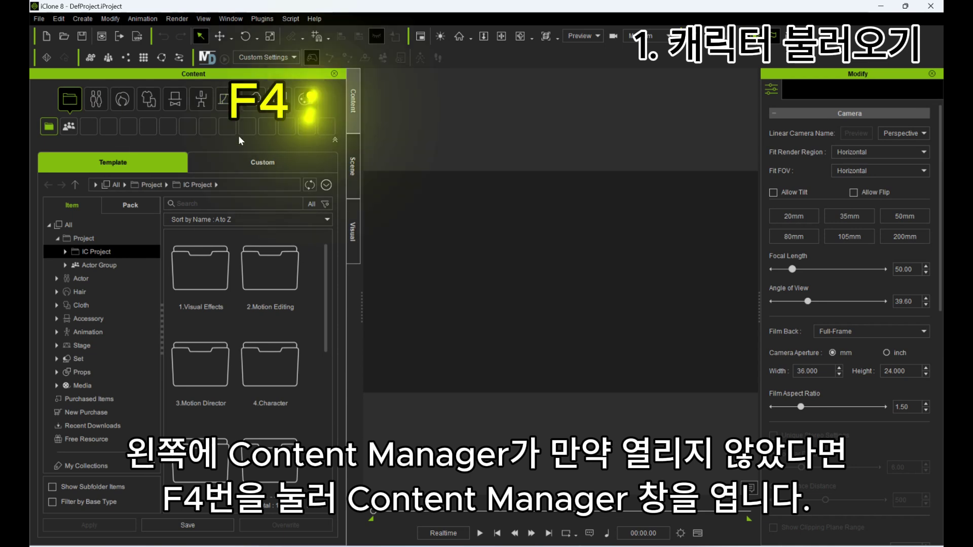
key(F4)
key(F4)
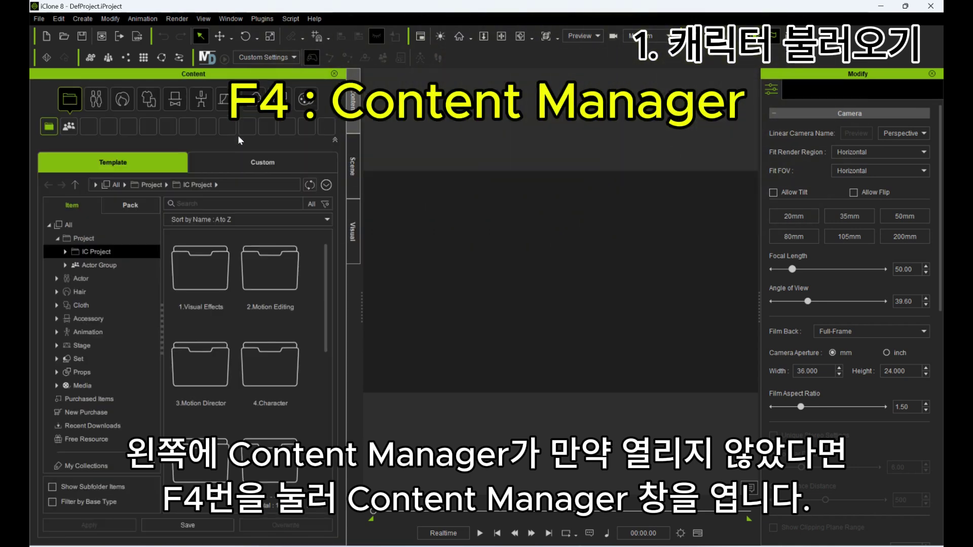
Load the CC4 Camila 1 character from the Actor > Character > Clothed folder into the scene.
click(57, 279)
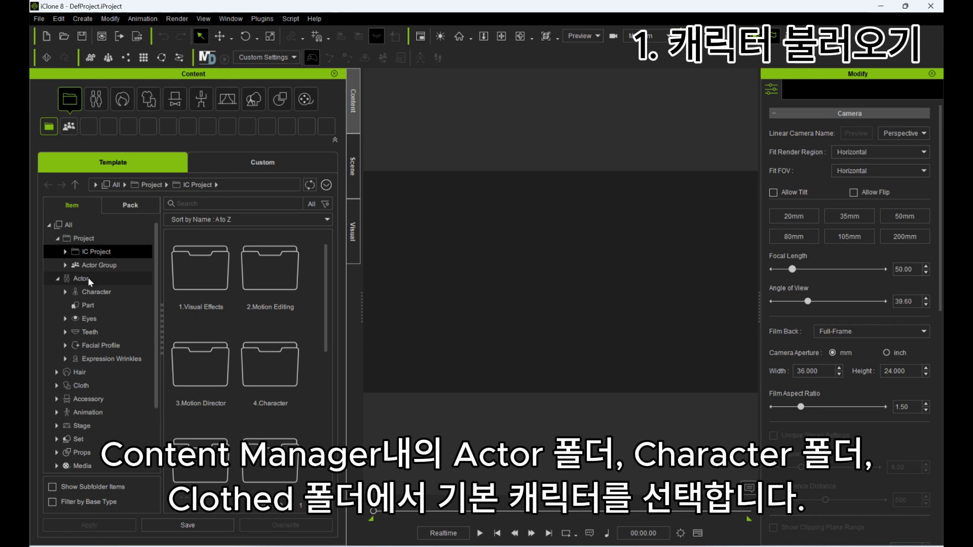
click(87, 278)
click(87, 292)
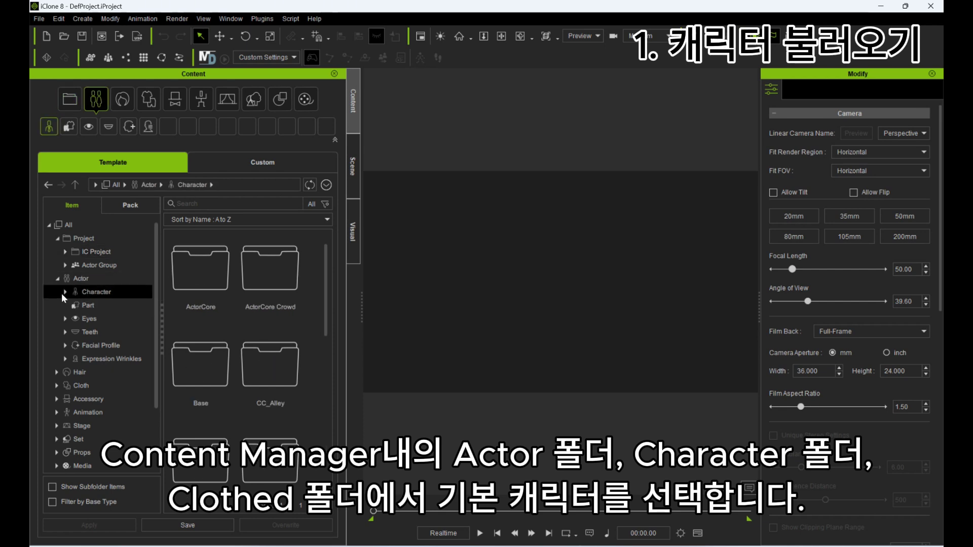
click(64, 292)
click(110, 357)
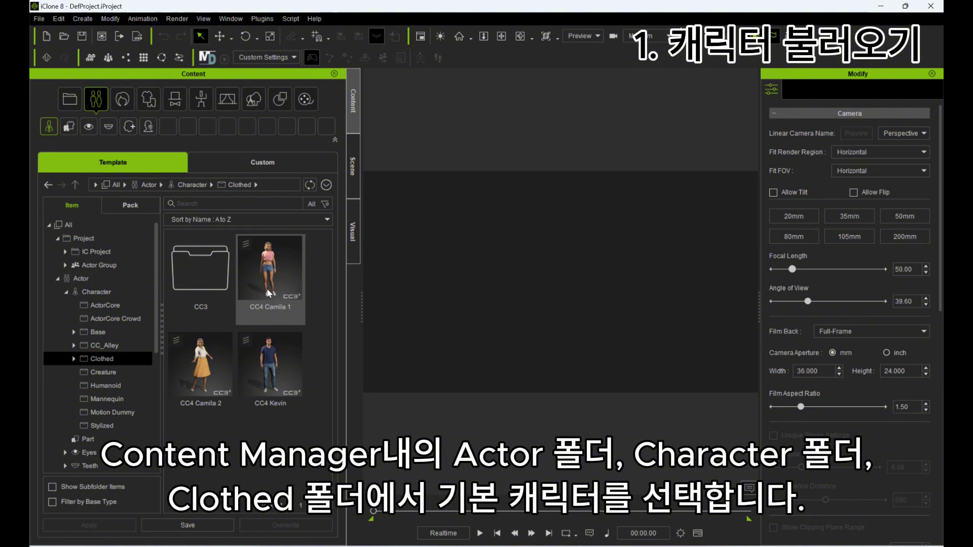
drag(266, 288, 288, 284)
double_click(276, 277)
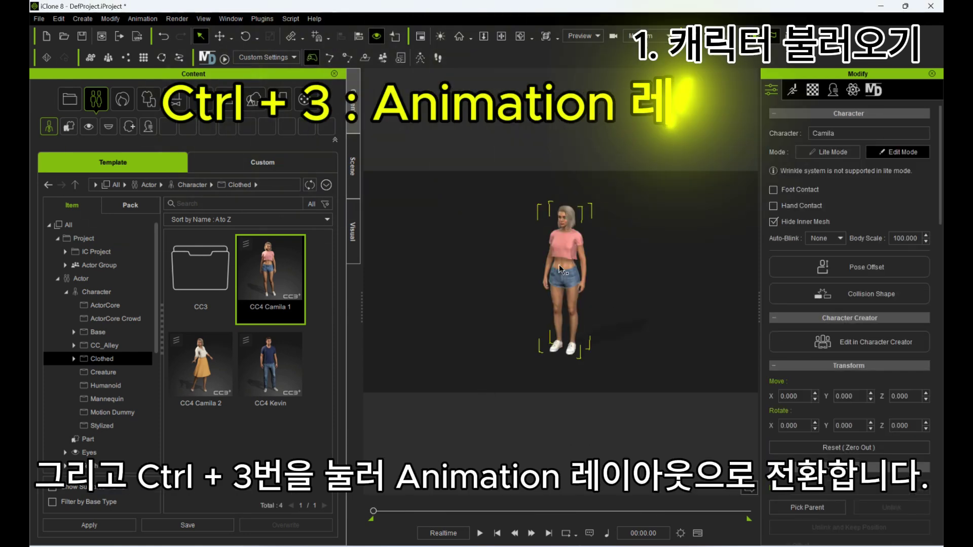
Switch to the Animation layout, deselect the character and reopen the Content Manager.
key(ctrl+3)
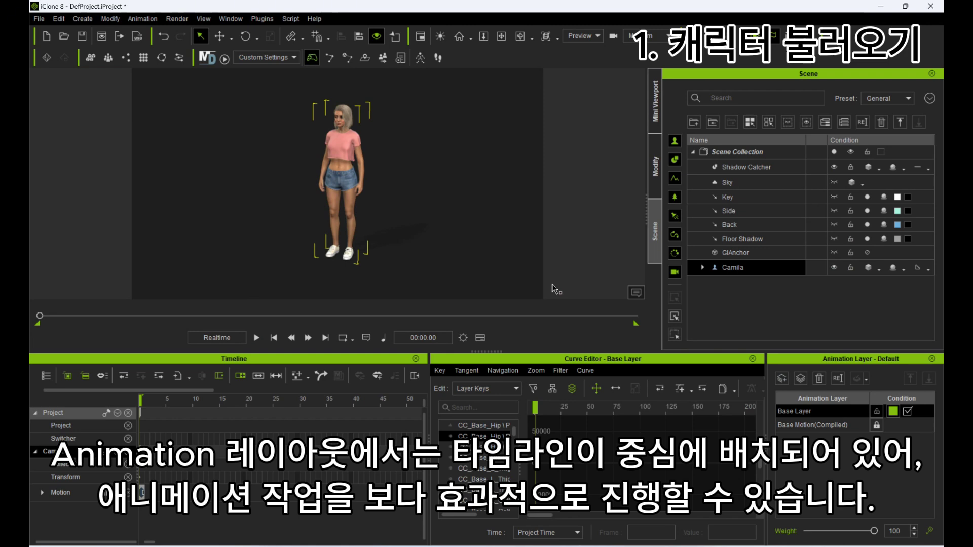
click(427, 224)
key(F4)
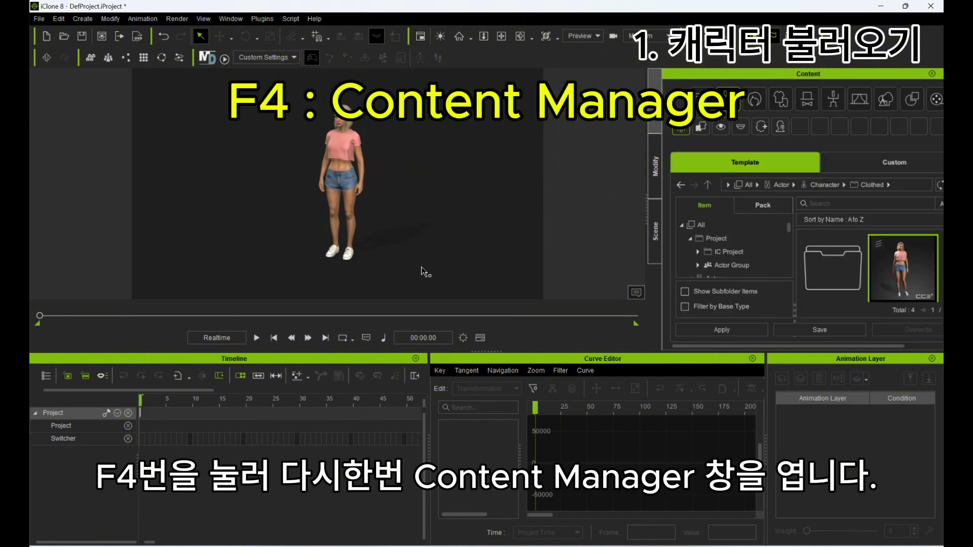
Undock the Content Manager as a floating window and enlarge it to show more content.
drag(647, 209, 568, 209)
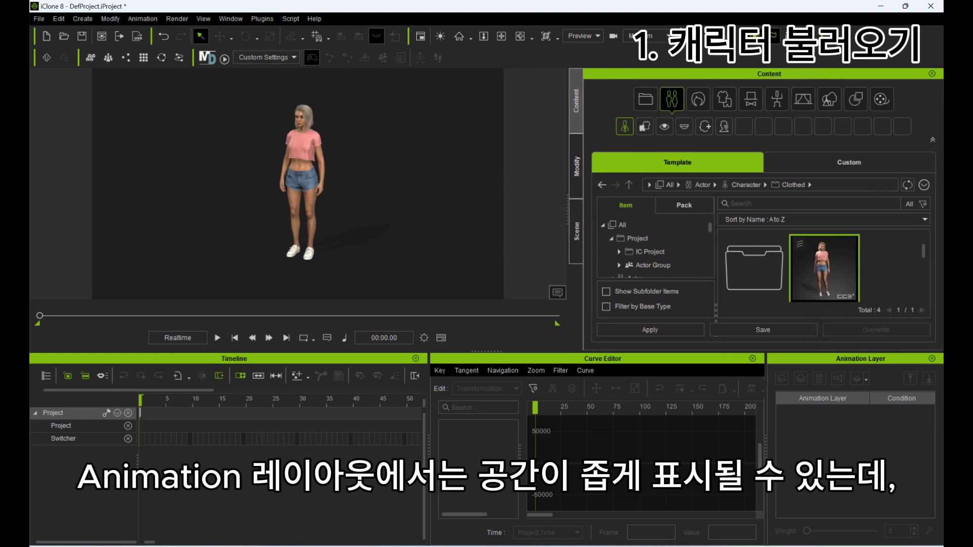
drag(700, 73, 613, 54)
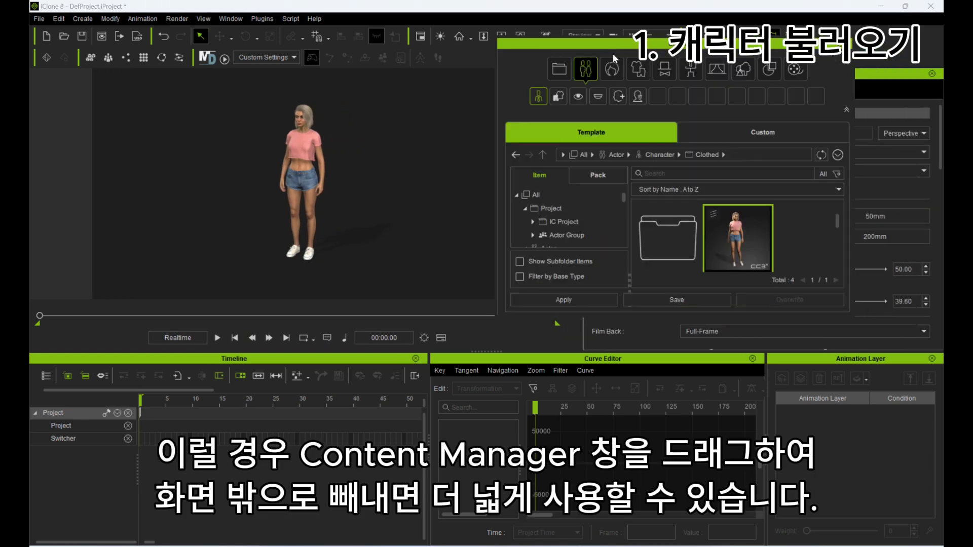
drag(627, 318, 610, 518)
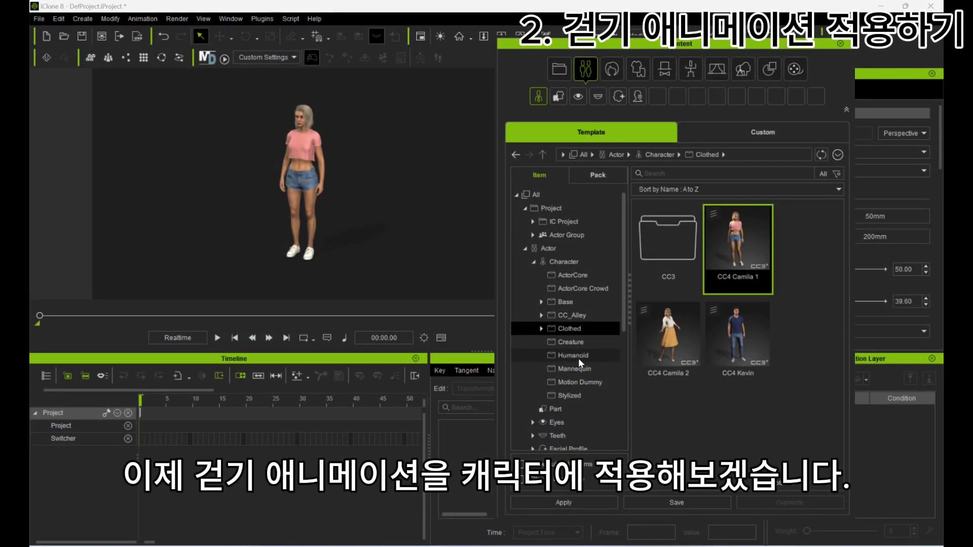
Browse the content library to the Animation > Motion > 2.Human Female > Move folder.
scroll(557, 370, down, 3)
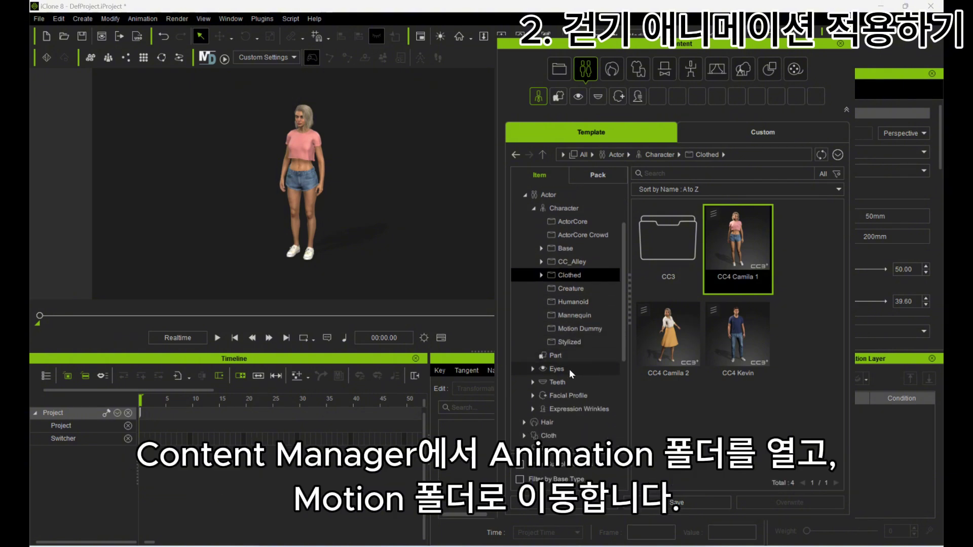
click(556, 385)
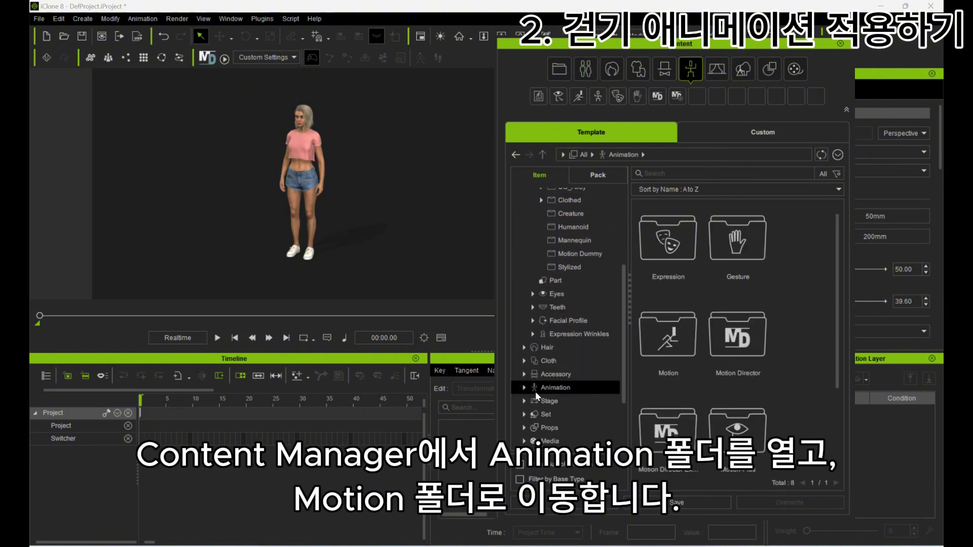
click(685, 345)
double_click(684, 345)
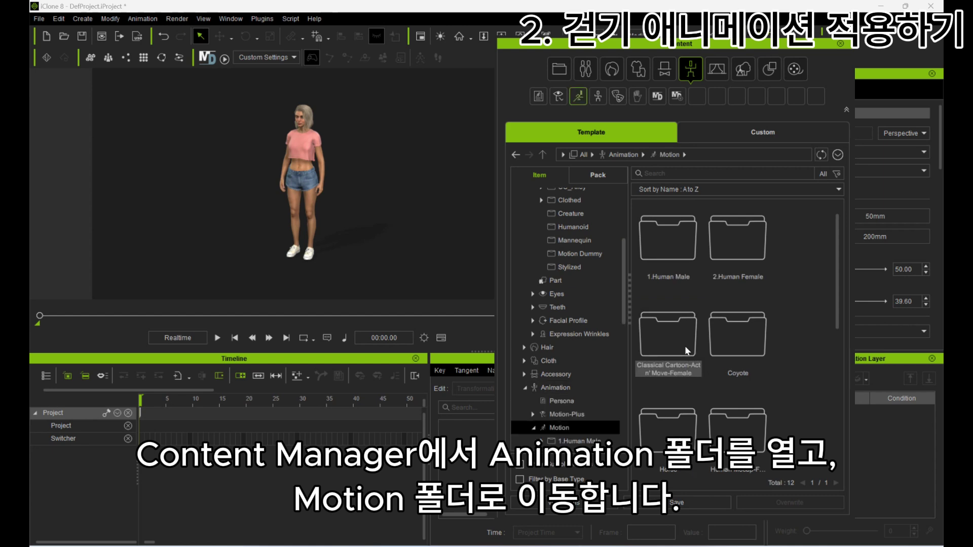
double_click(747, 270)
double_click(735, 239)
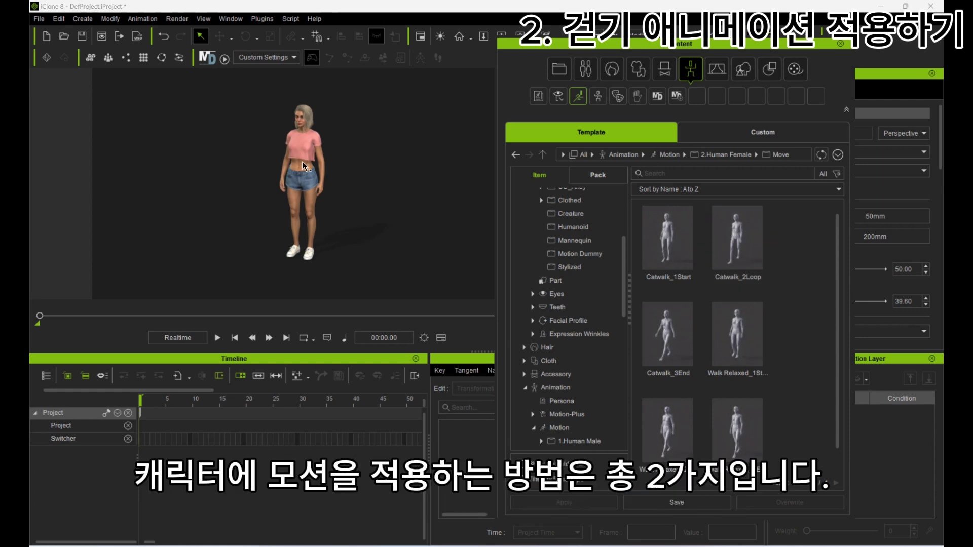
Select the character in the viewport and apply the Catwalk_2Loop motion to it.
click(329, 192)
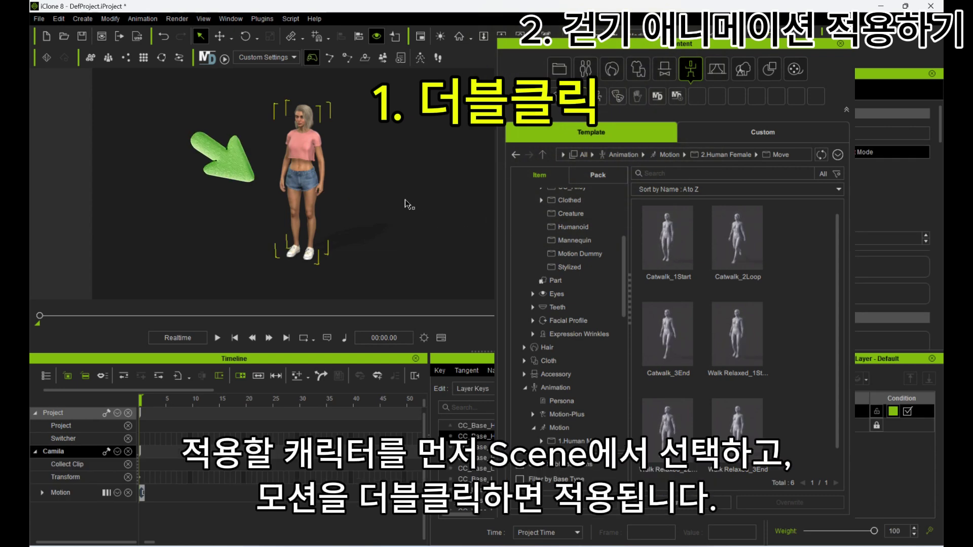
click(341, 180)
click(304, 163)
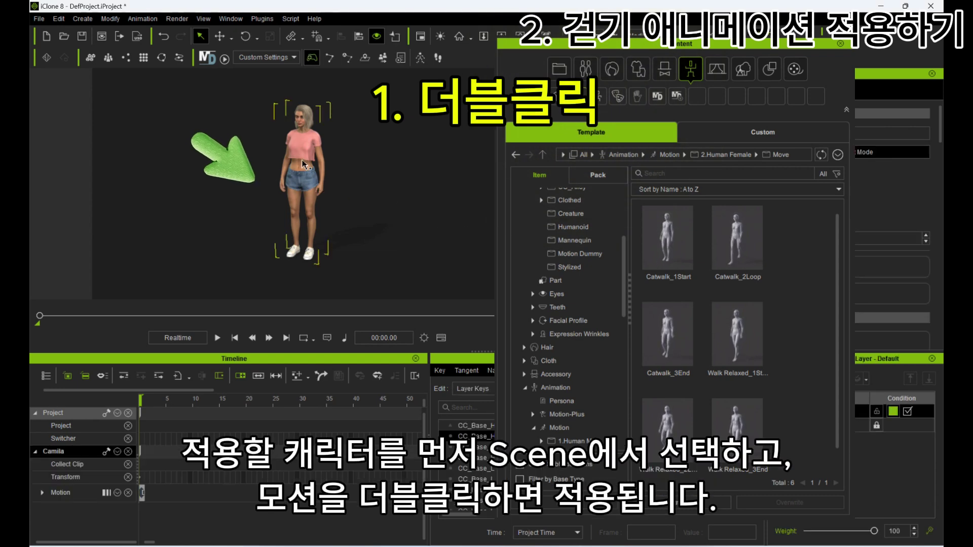
double_click(738, 247)
key(space)
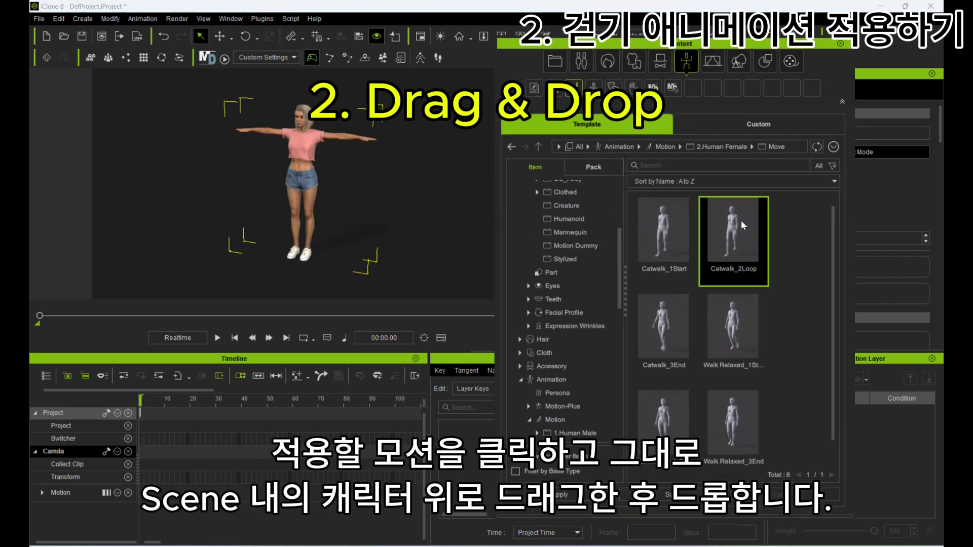
drag(745, 238, 314, 221)
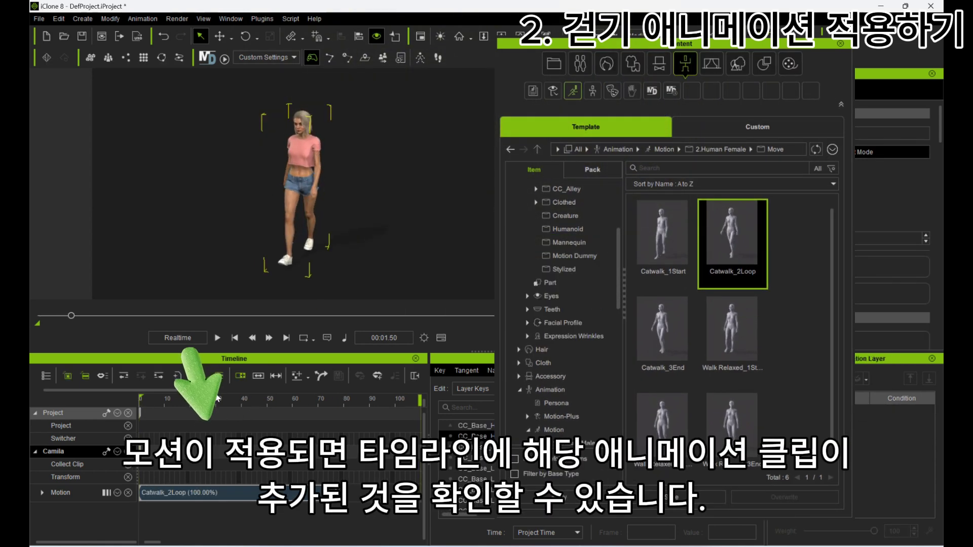
Play back the walk animation to check the character's motion.
click(230, 338)
click(218, 338)
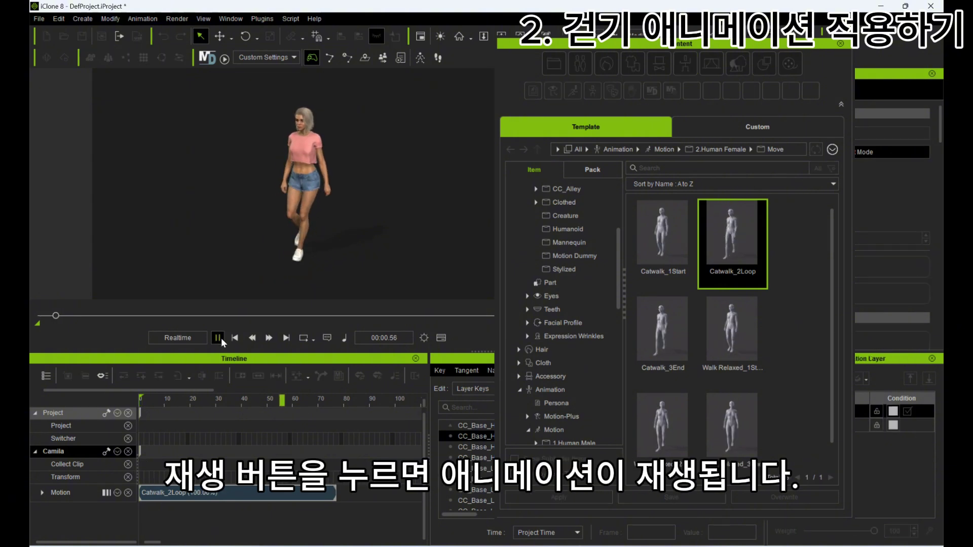
click(218, 338)
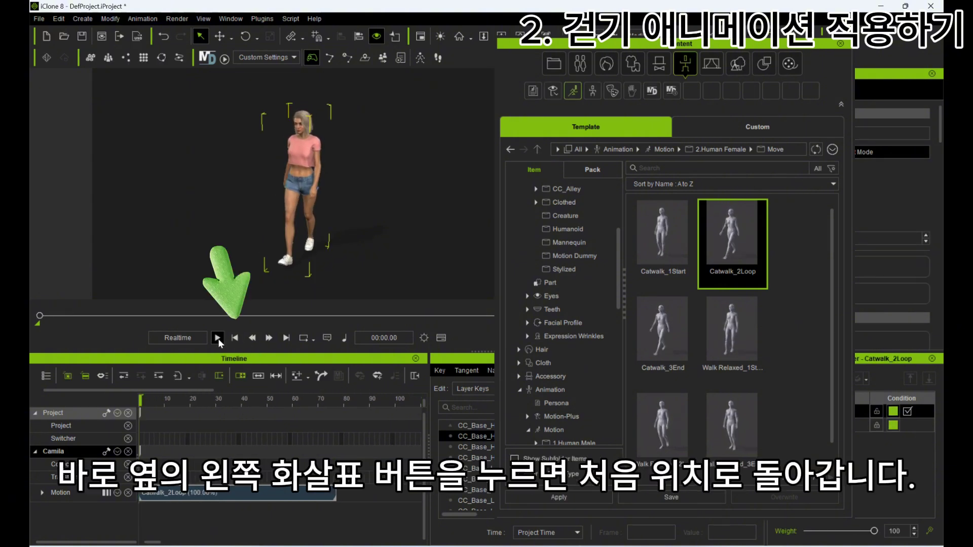
click(217, 337)
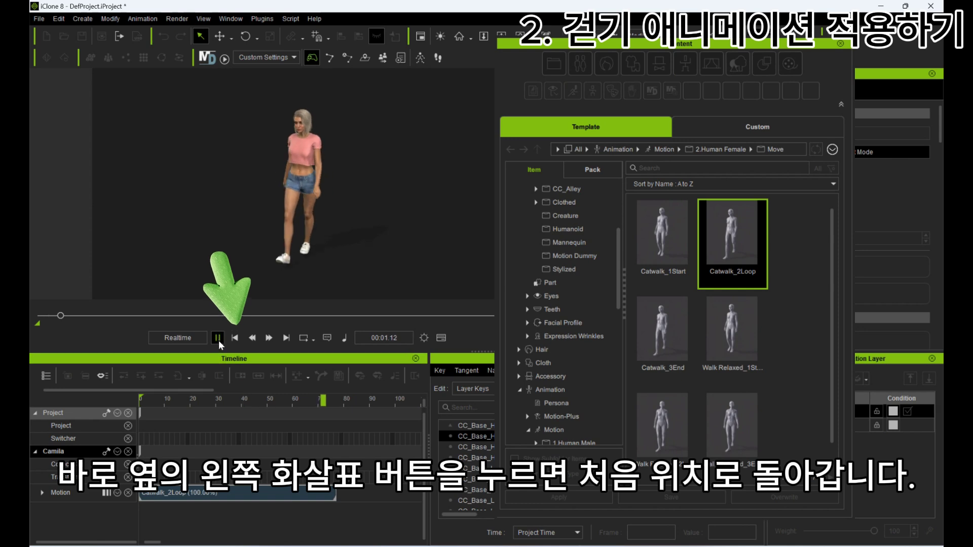
click(218, 338)
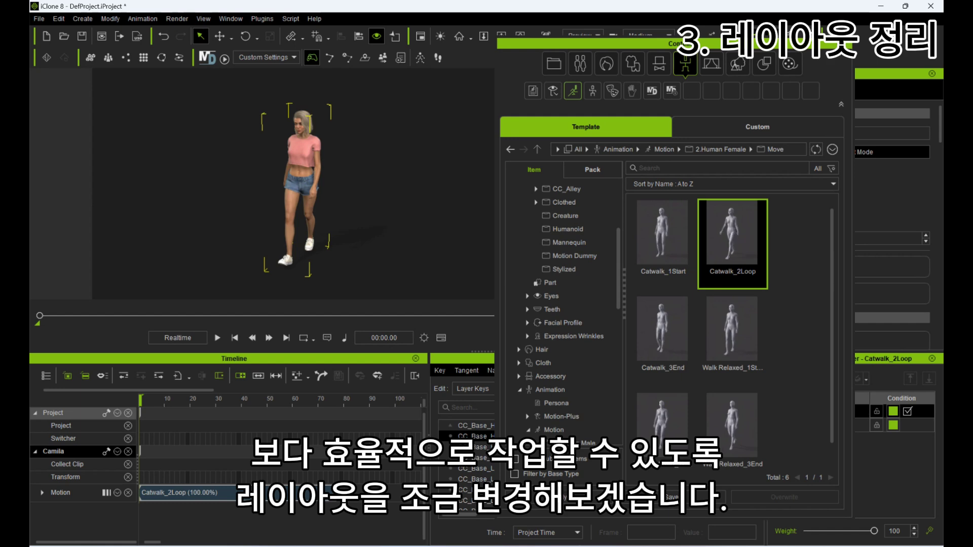
Close the Curve Editor and dock the Animation Layer and Content Manager alongside the Modify and Scene panels.
drag(677, 44, 266, 45)
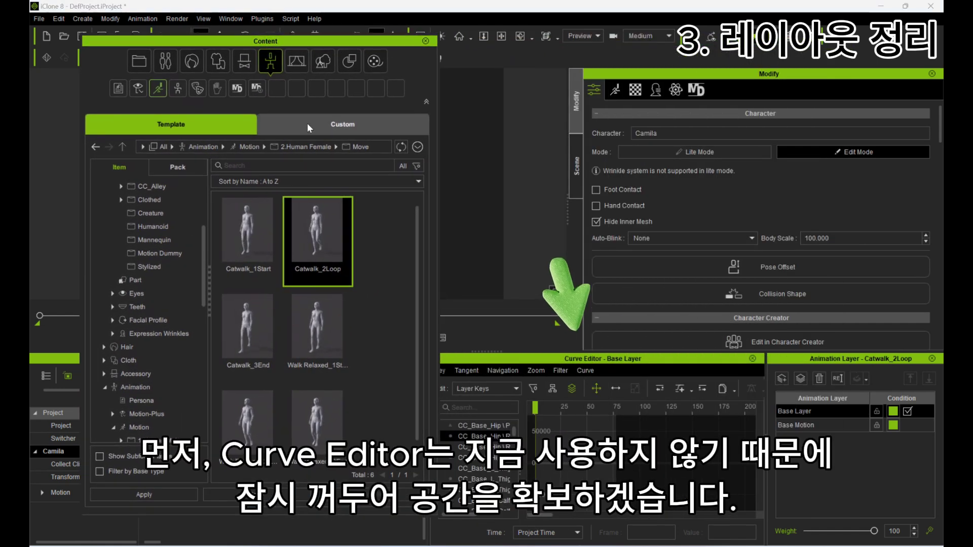
click(753, 359)
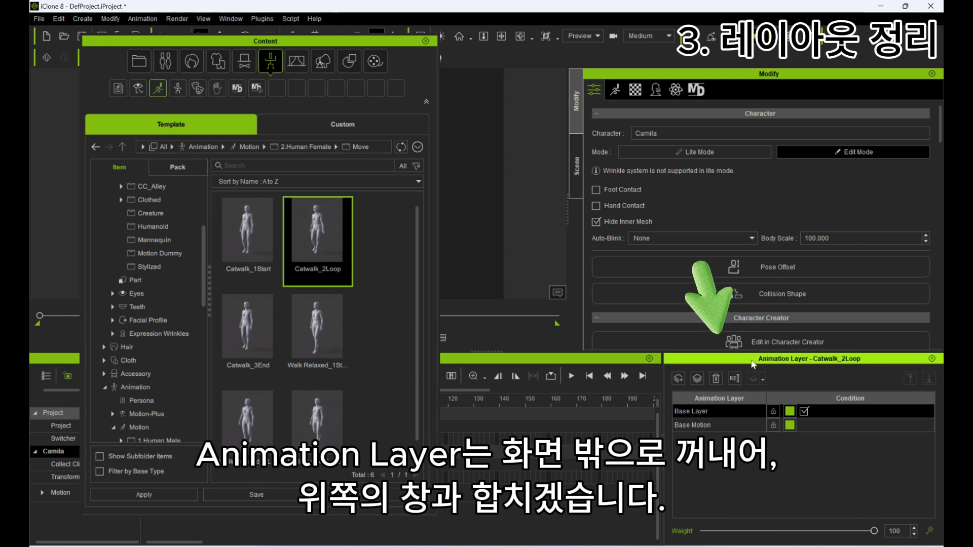
drag(743, 358, 767, 177)
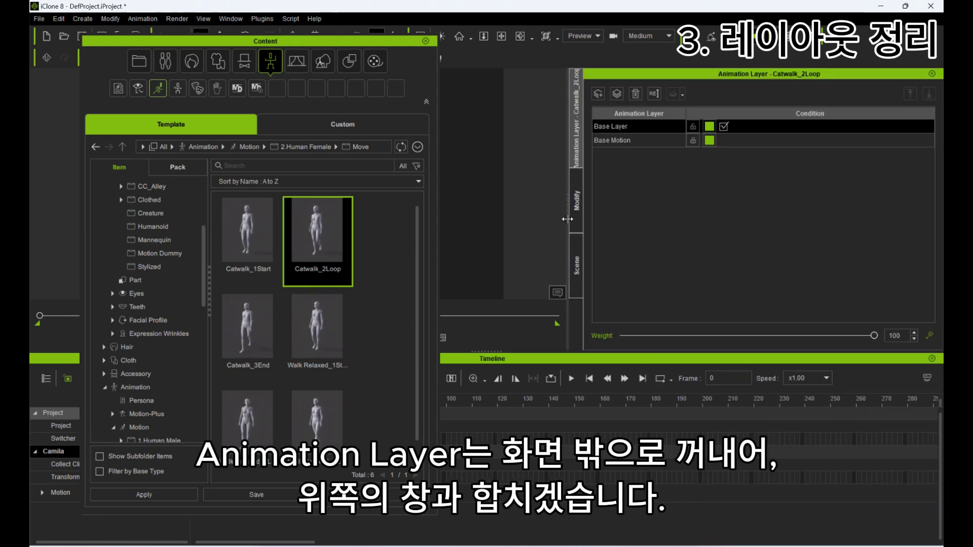
drag(566, 216, 622, 216)
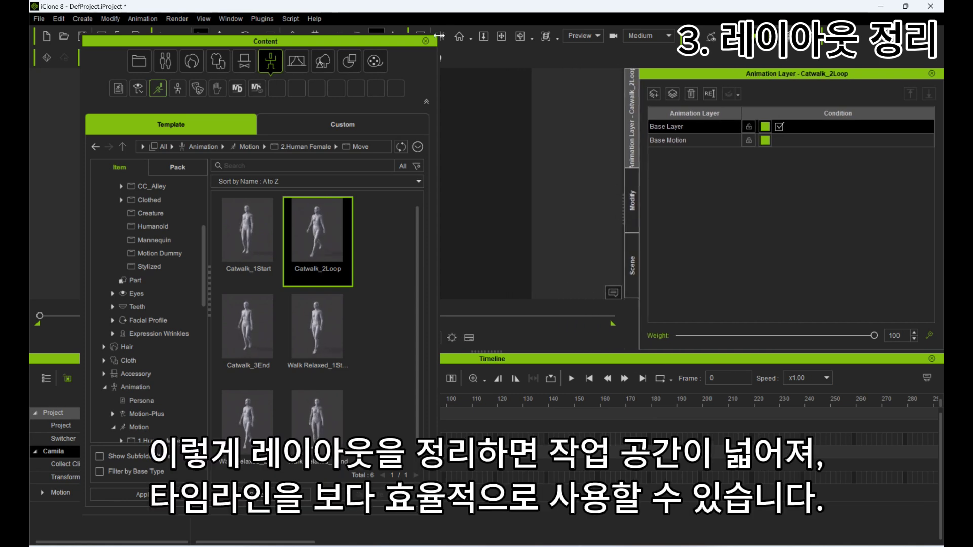
drag(355, 41, 865, 192)
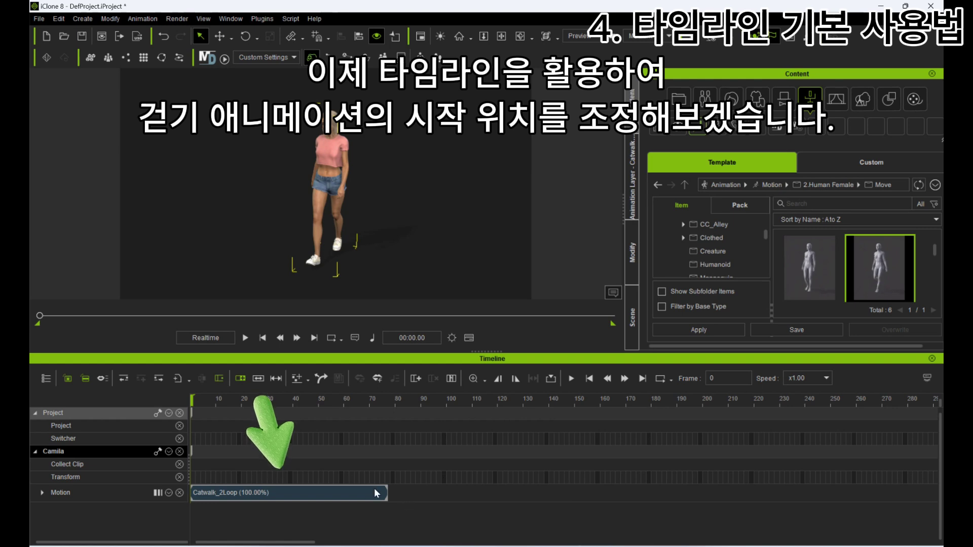
Shift the Catwalk_2Loop clip along the Motion track to start at frame 51 and play back the delayed walk.
drag(239, 493, 380, 496)
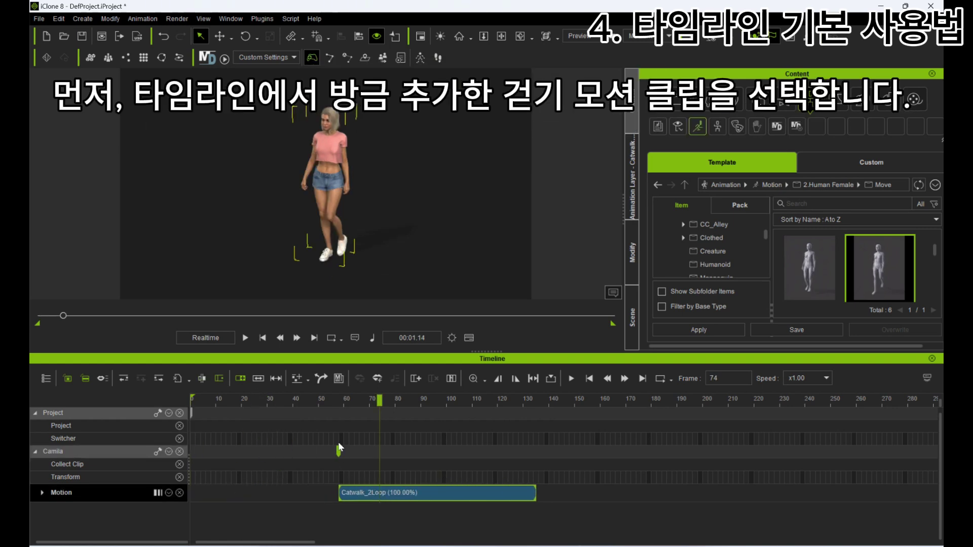
key(space)
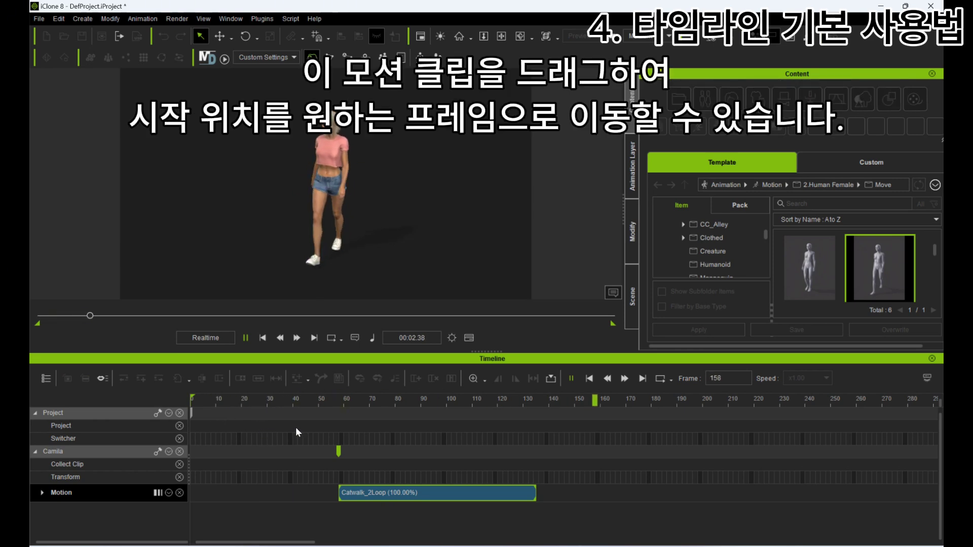
drag(303, 398, 189, 418)
mouse_move(338, 450)
mouse_down()
mouse_move(229, 463)
mouse_move(447, 464)
mouse_move(319, 458)
mouse_move(260, 490)
mouse_move(420, 488)
mouse_move(340, 476)
mouse_move(309, 430)
mouse_up()
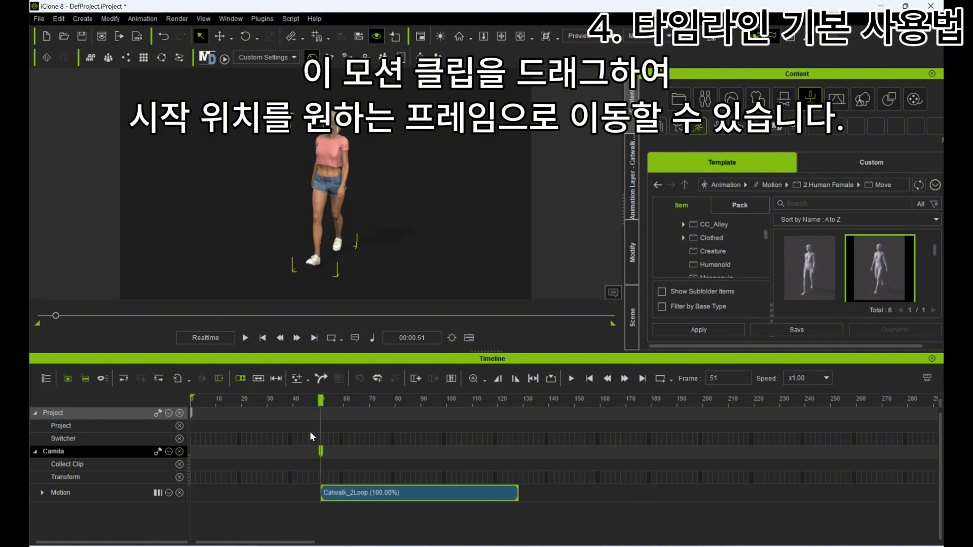
click(243, 338)
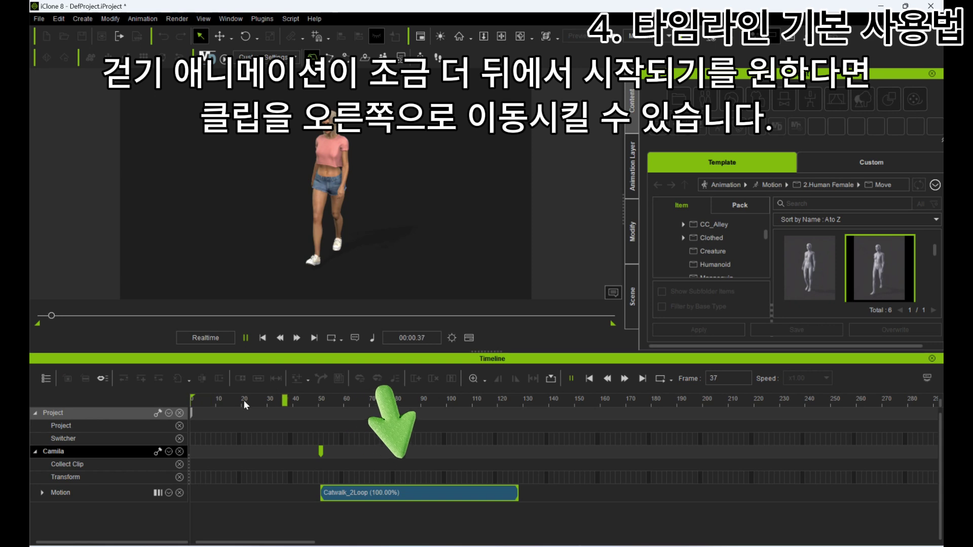
click(245, 338)
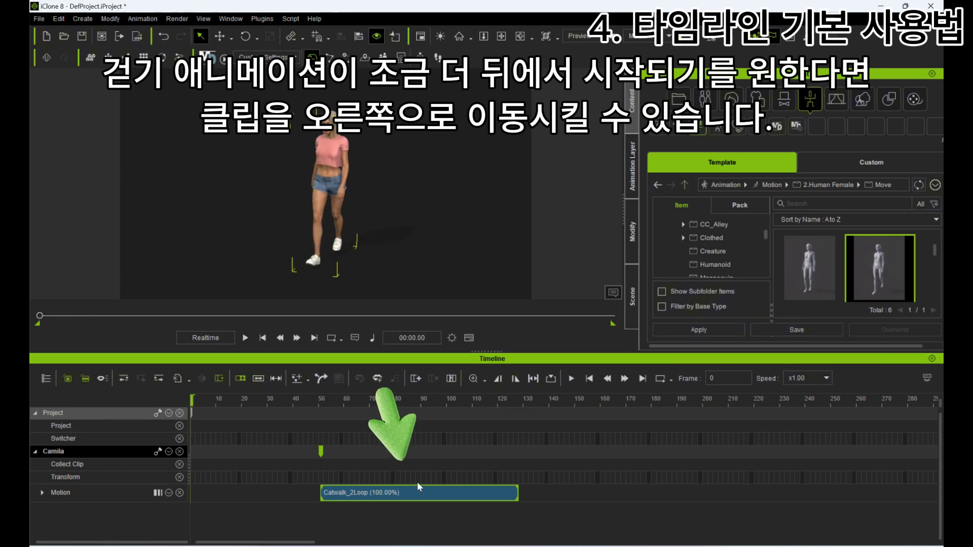
Move the Catwalk_2Loop clip back along the Motion track so it starts at frame 0.
drag(406, 486, 274, 482)
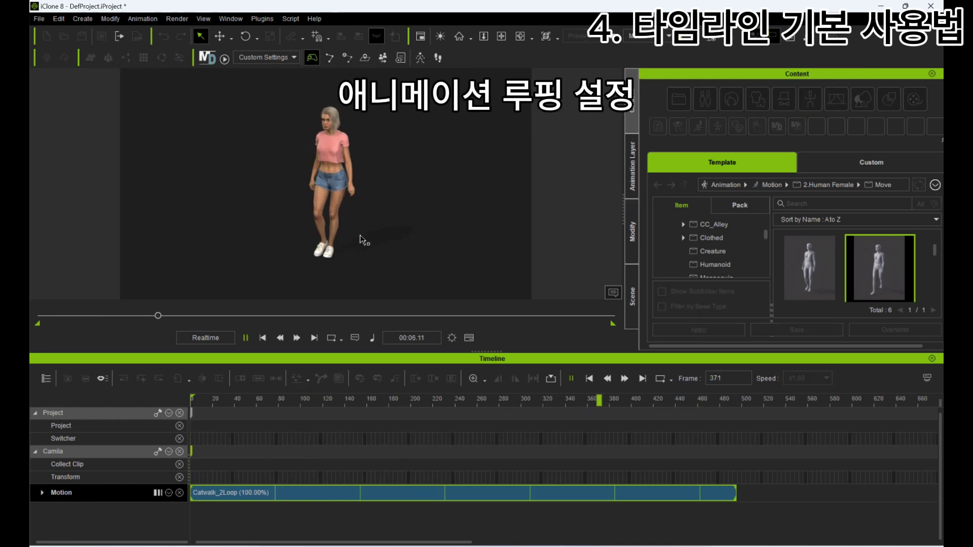
Undo the last clip extension and stretch the Catwalk_2Loop clip from its end so the walk loops out to frame 443.
key(space)
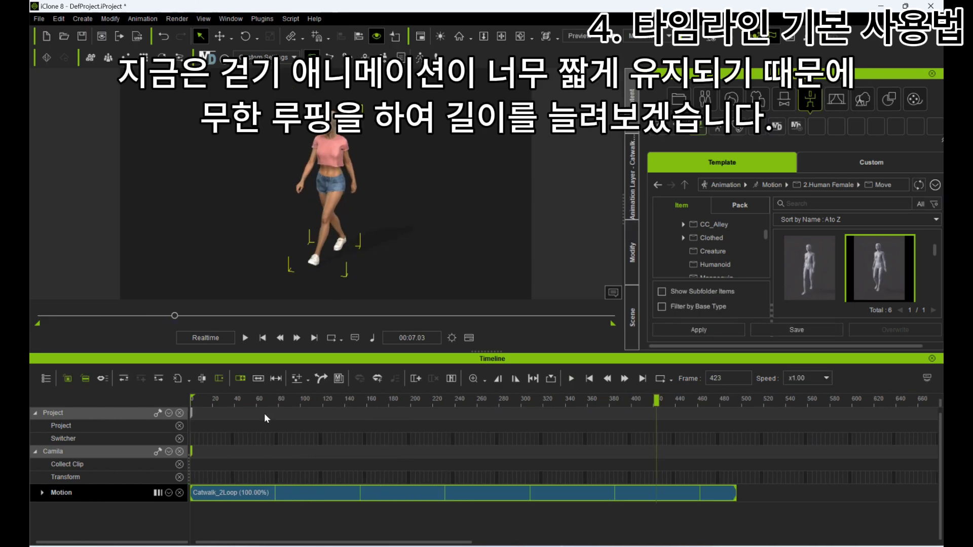
key(ctrl+z)
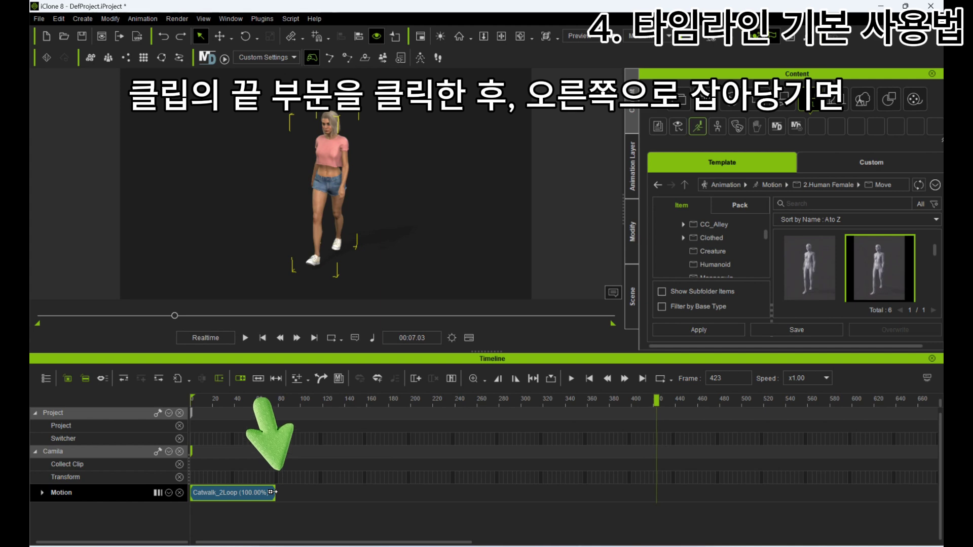
drag(272, 492, 346, 497)
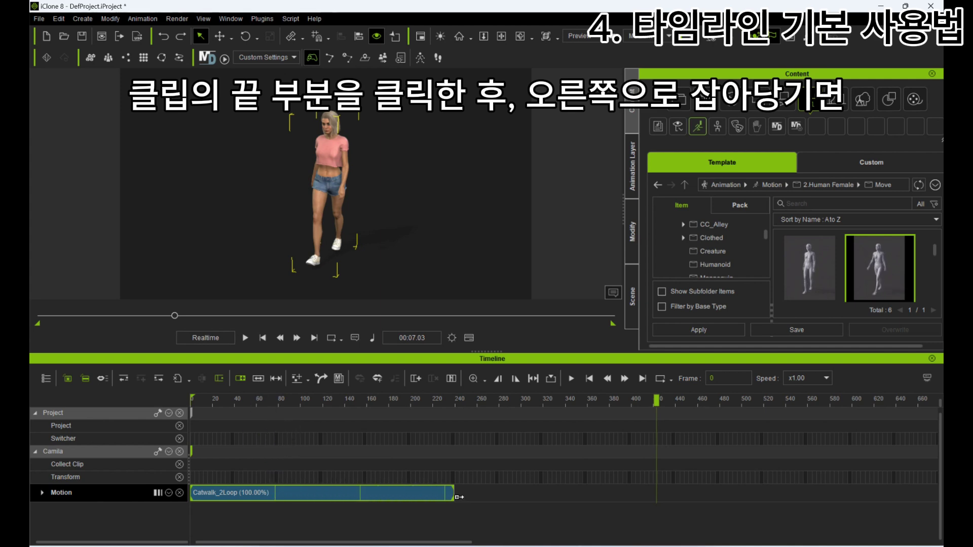
drag(560, 493, 678, 493)
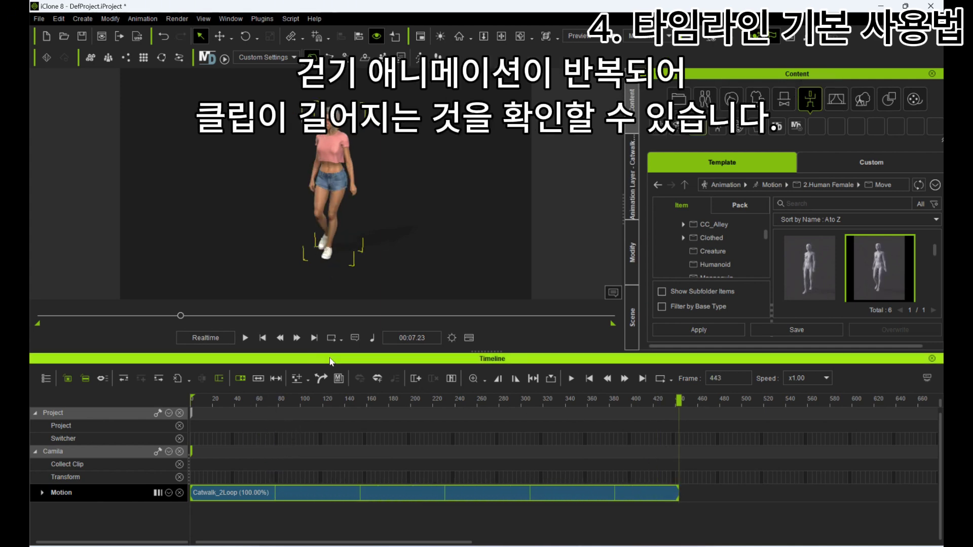
Play back the looped walk from the start of the timeline.
click(262, 339)
click(245, 338)
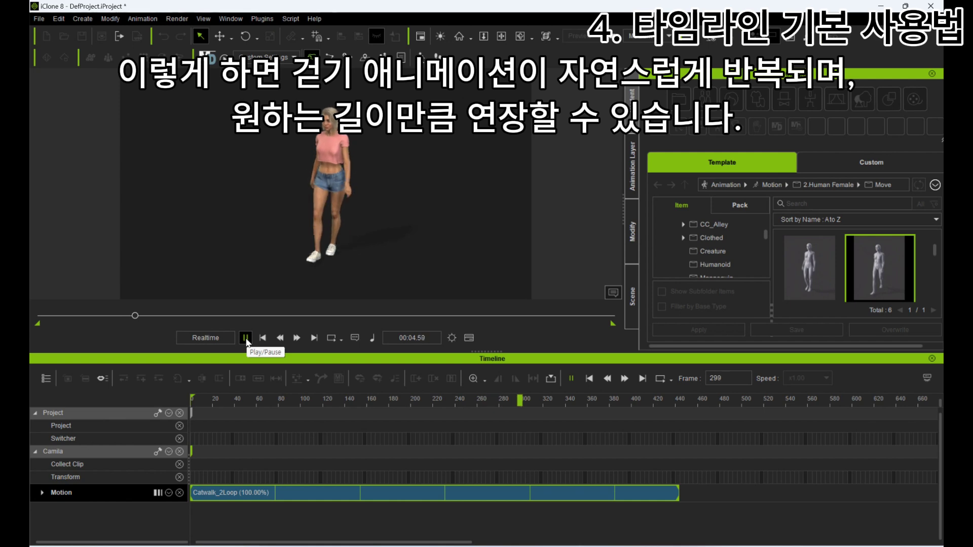
click(246, 338)
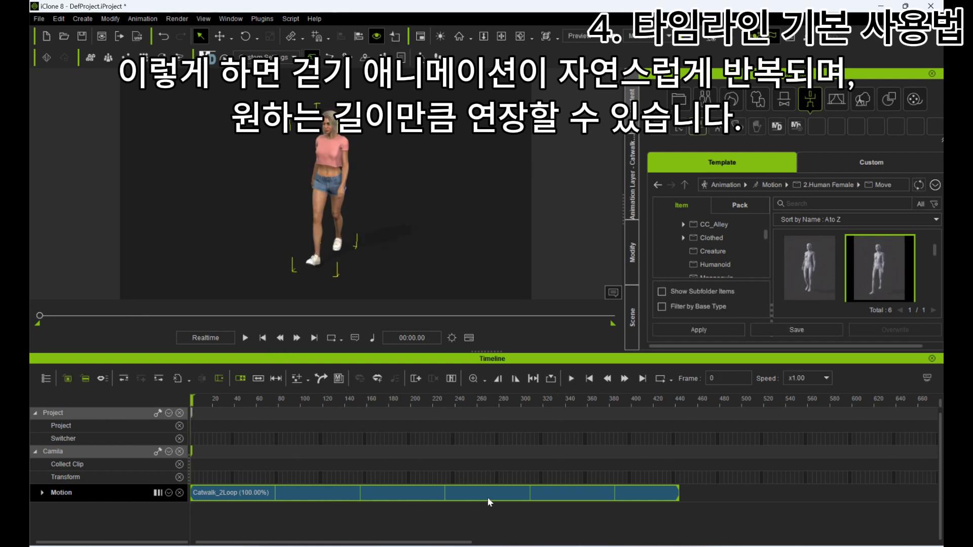
Shorten the Catwalk_2Loop clip to a single cycle and try extending it from the lower edge and the middle of its end.
drag(675, 490, 165, 501)
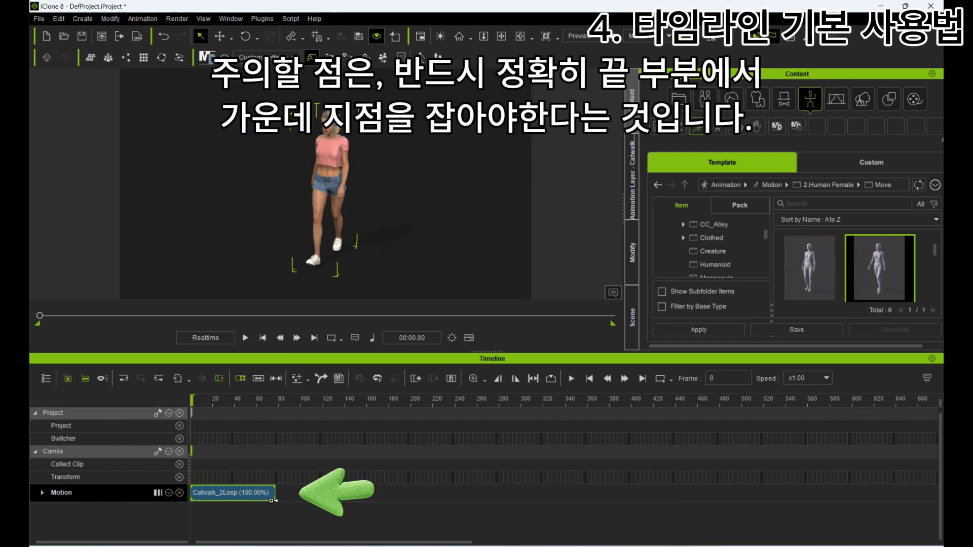
key(space)
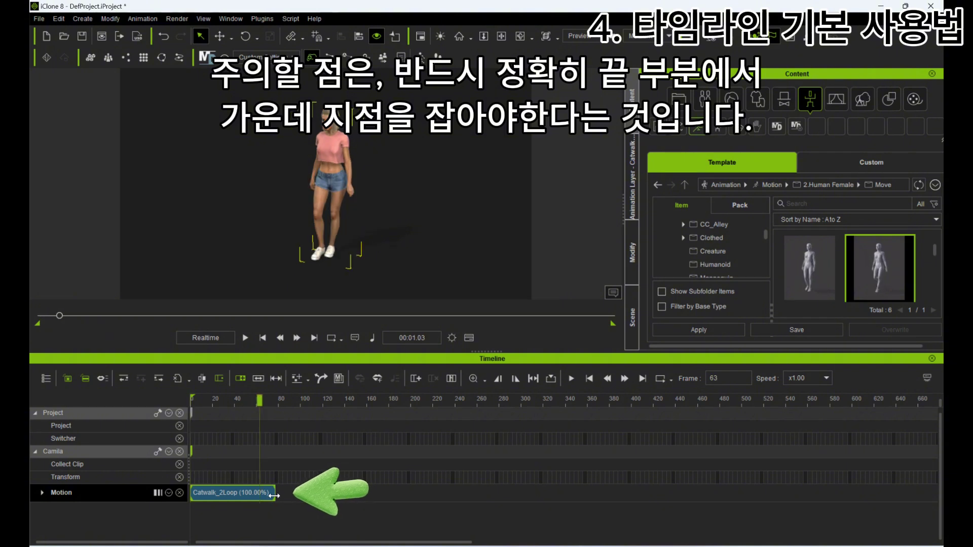
drag(272, 498, 300, 501)
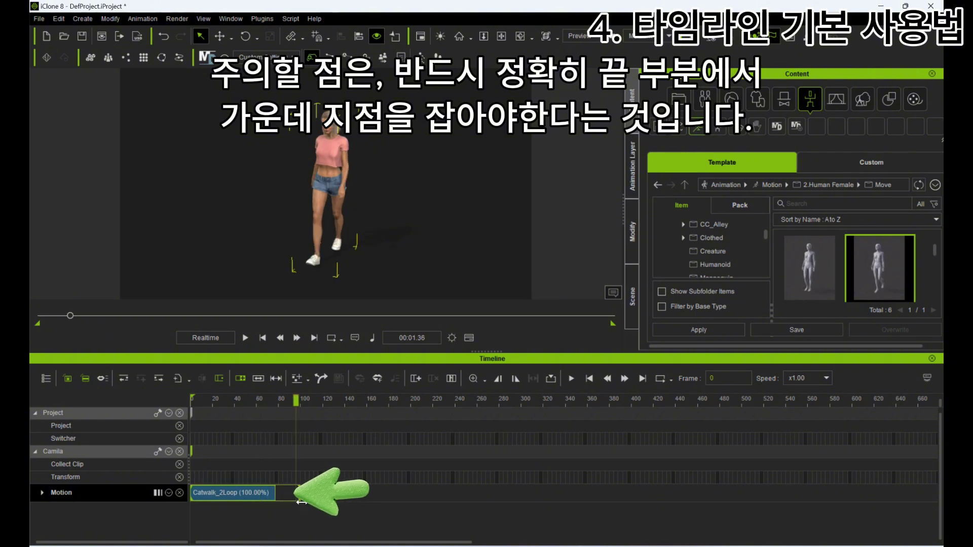
drag(369, 508, 275, 499)
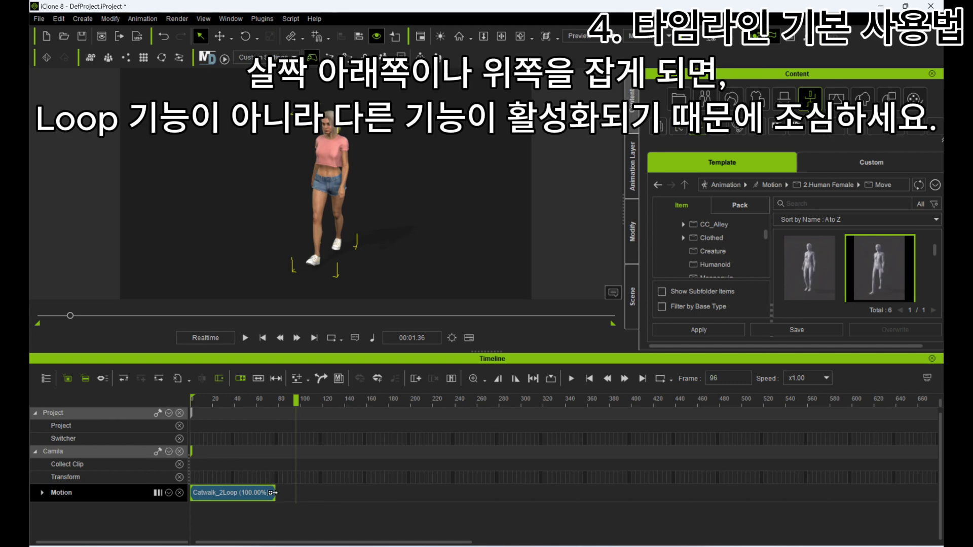
drag(272, 493, 287, 494)
click(265, 497)
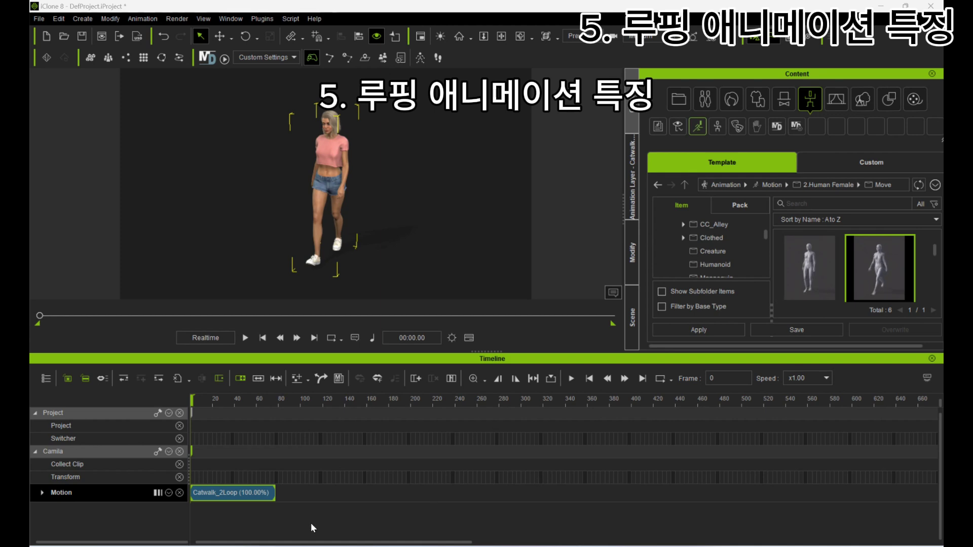
Loop the Catwalk_2Loop clip out to frame 583 and expand the Motion track to show its sublayers.
drag(274, 492, 832, 492)
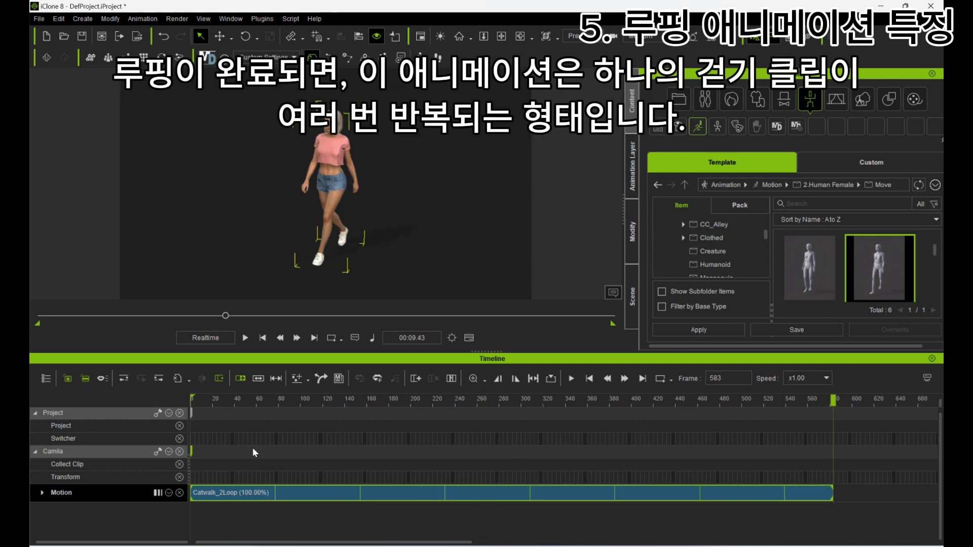
drag(218, 404, 229, 406)
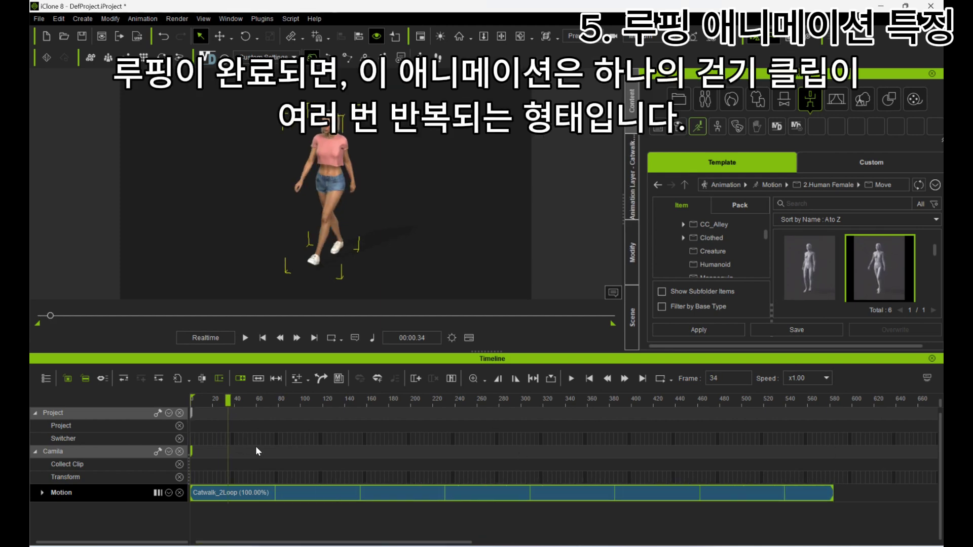
click(43, 494)
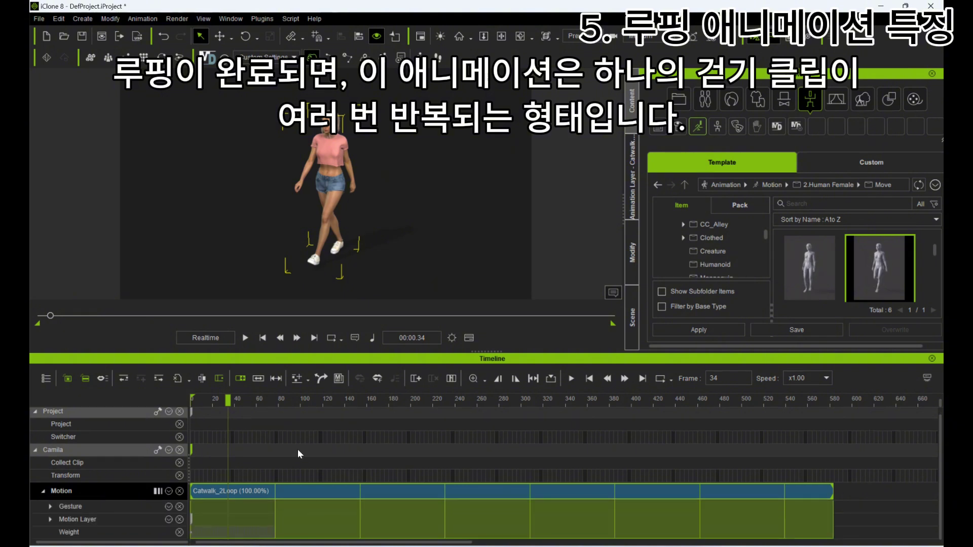
Play back the extended walk and inspect the looped sections on the Motion track.
key(space)
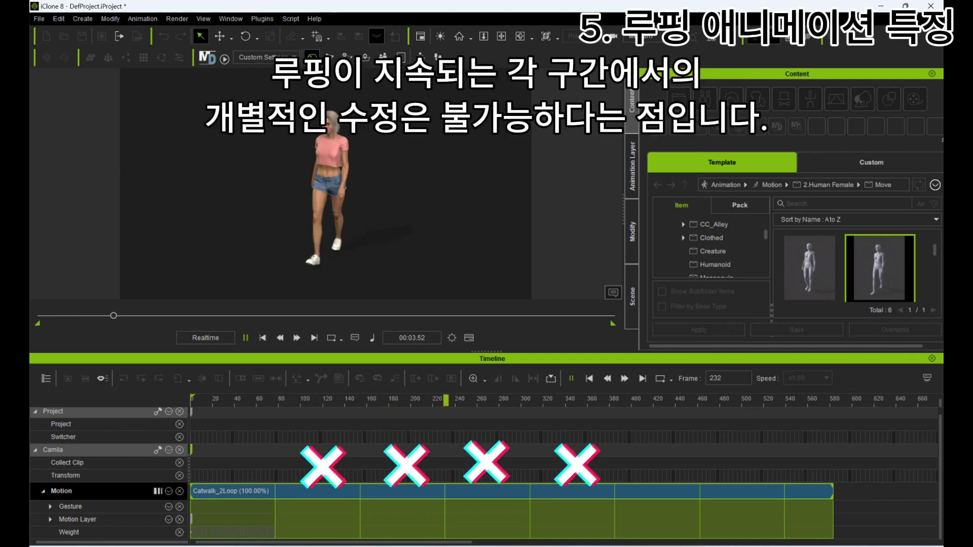
key(space)
drag(269, 492, 356, 491)
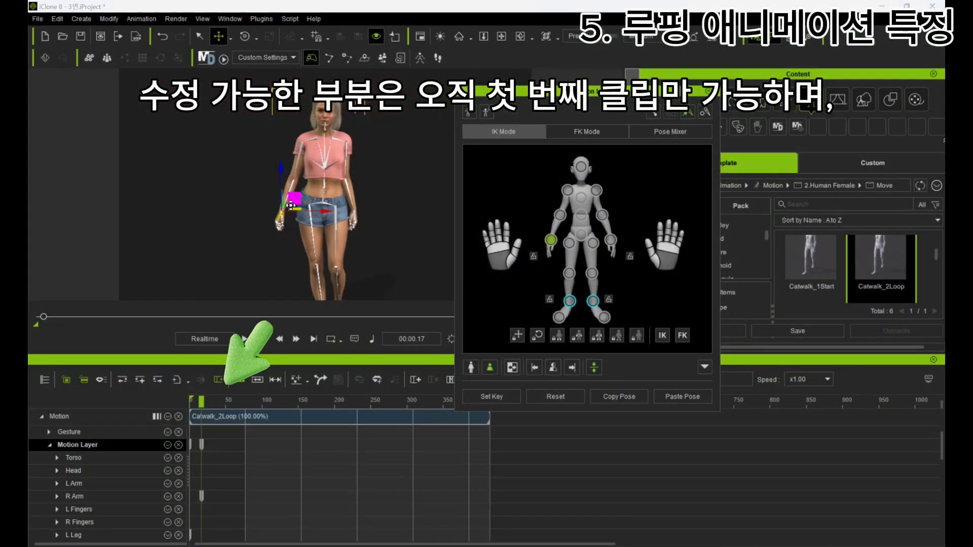
In the first cycle, key the right hand raised outward at frame 42 and reset the motion layer pose near the cycle's end.
key(ctrl+z)
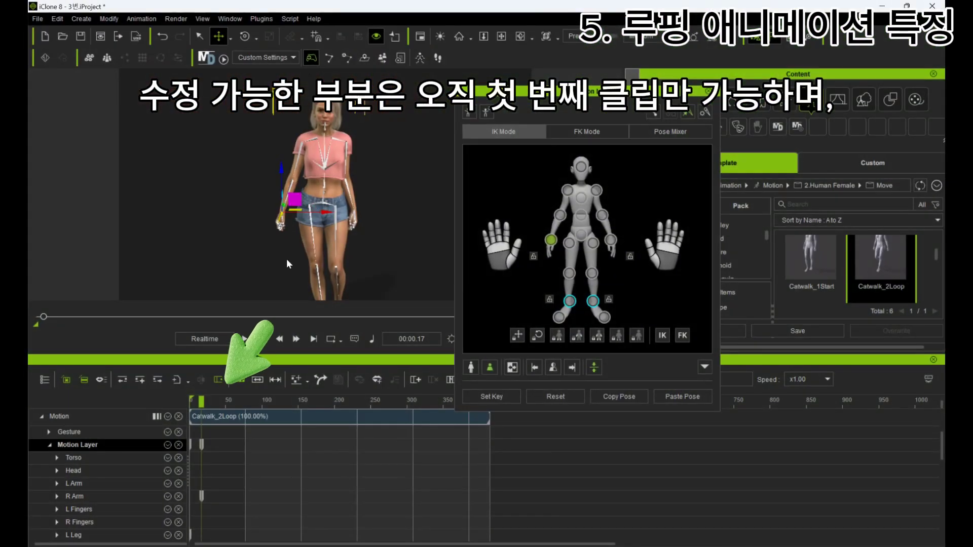
drag(211, 405, 220, 405)
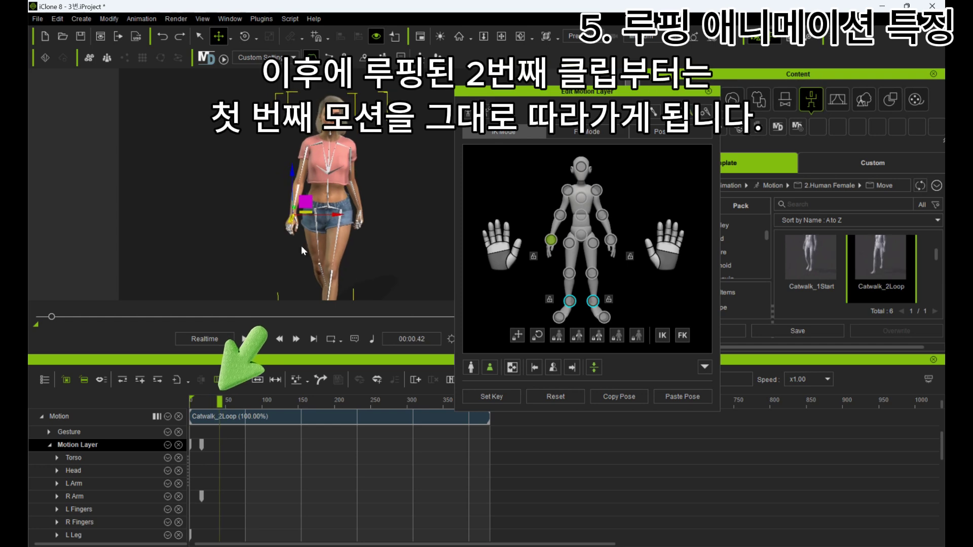
drag(294, 199, 267, 175)
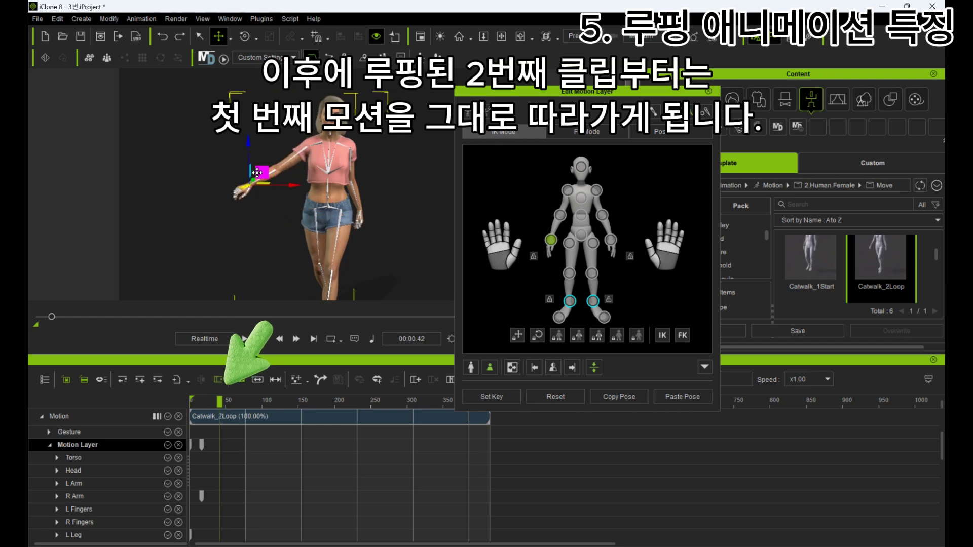
drag(220, 401, 242, 402)
click(568, 395)
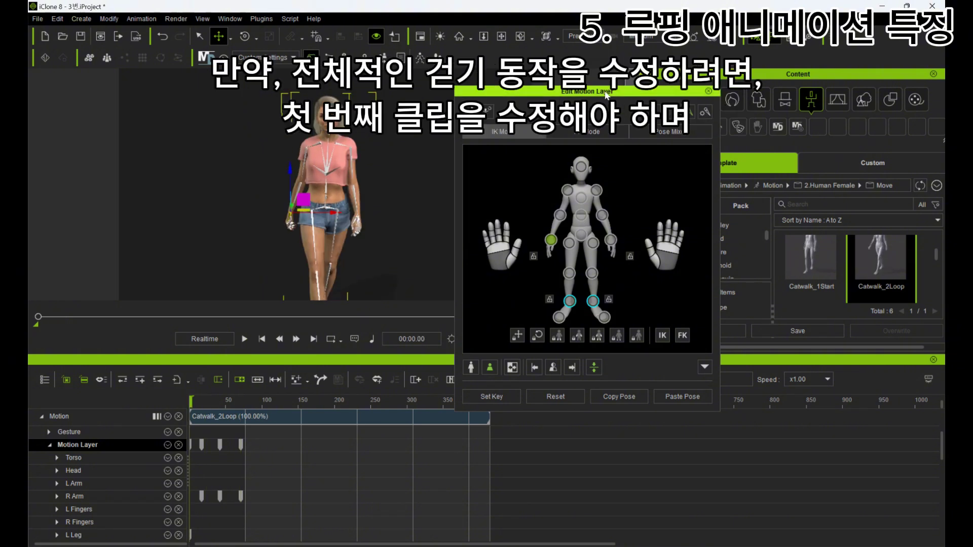
Move the Edit Motion Layer window clear of the character and play back the arm edit across the looped cycles.
drag(606, 95, 713, 96)
key(space)
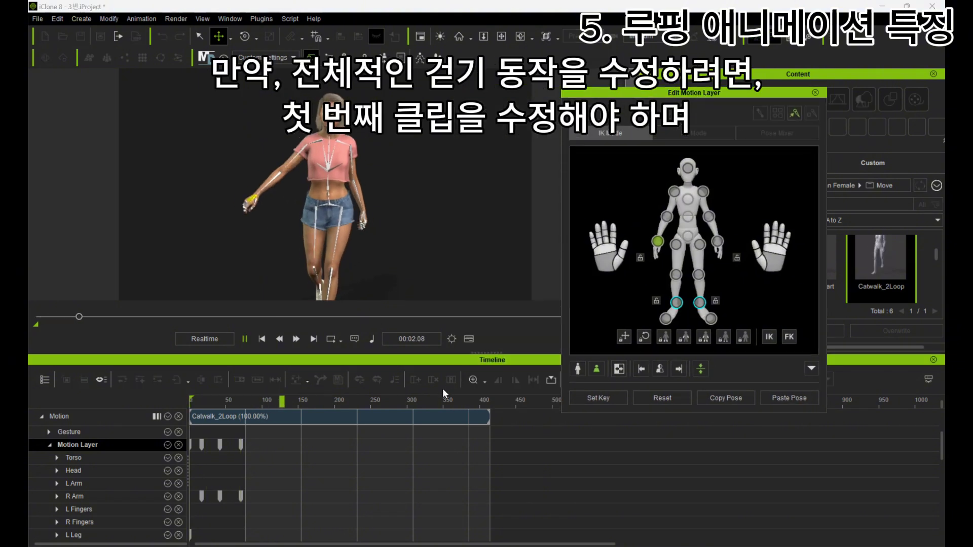
Bake the looped Catwalk_2Loop clip into a single clip with Flatten All Motion With Constraint and play it back.
scroll(403, 454, up, 1)
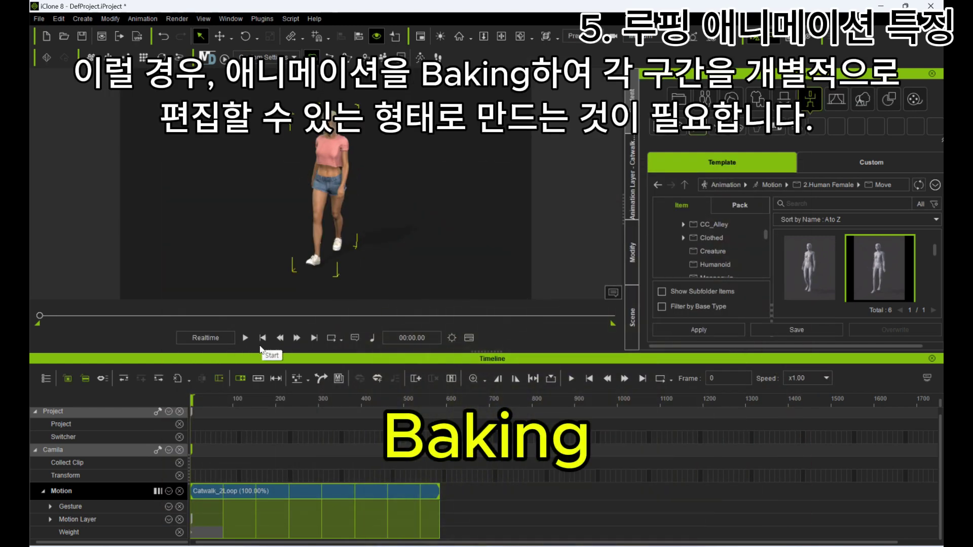
click(142, 19)
mouse_move(177, 18)
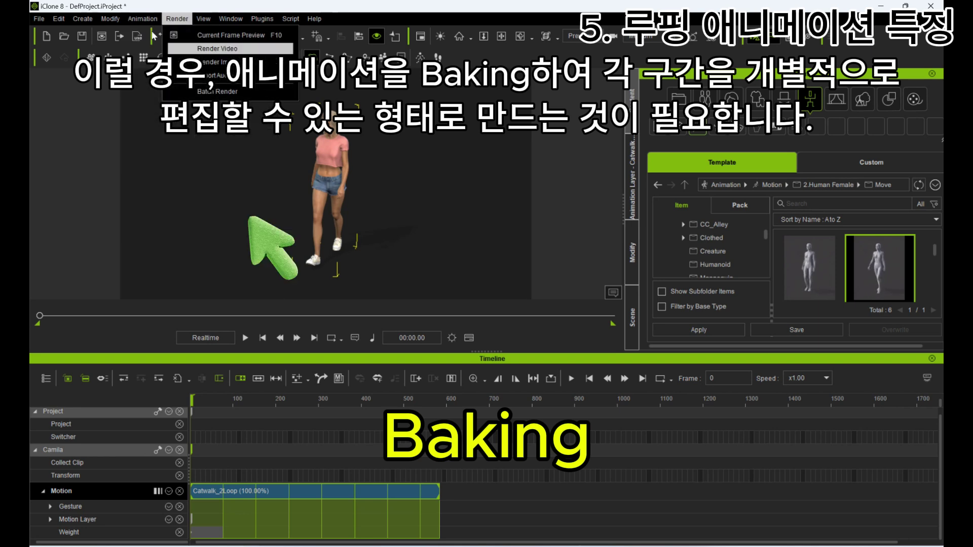
mouse_move(142, 19)
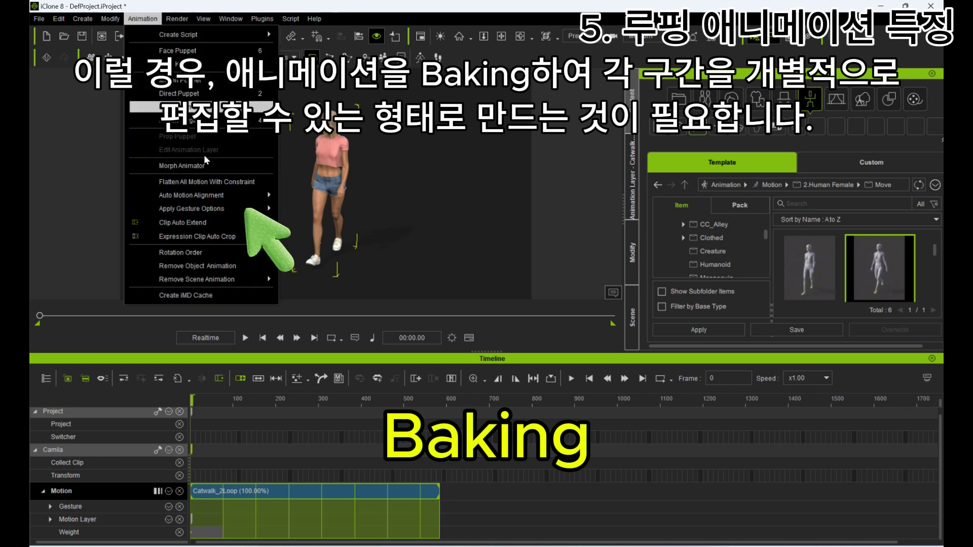
click(228, 182)
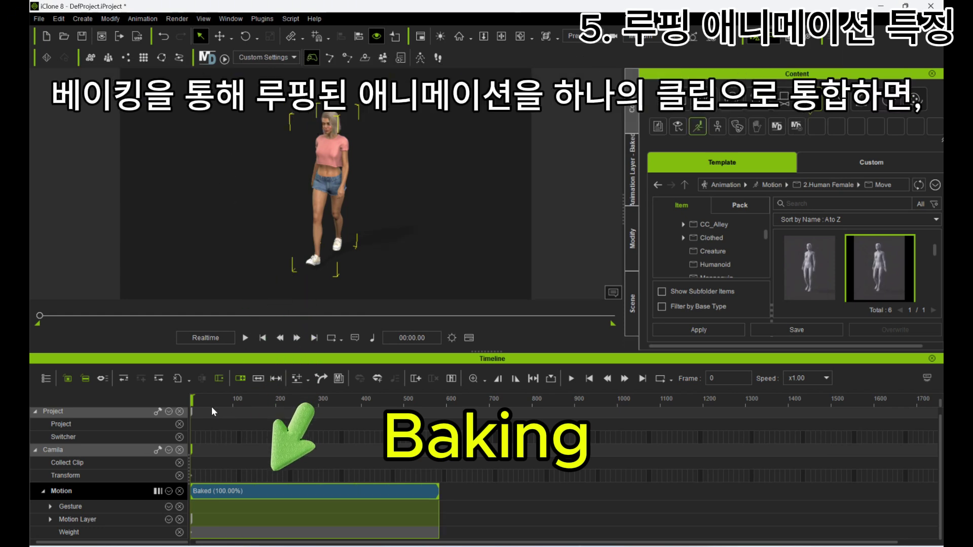
key(space)
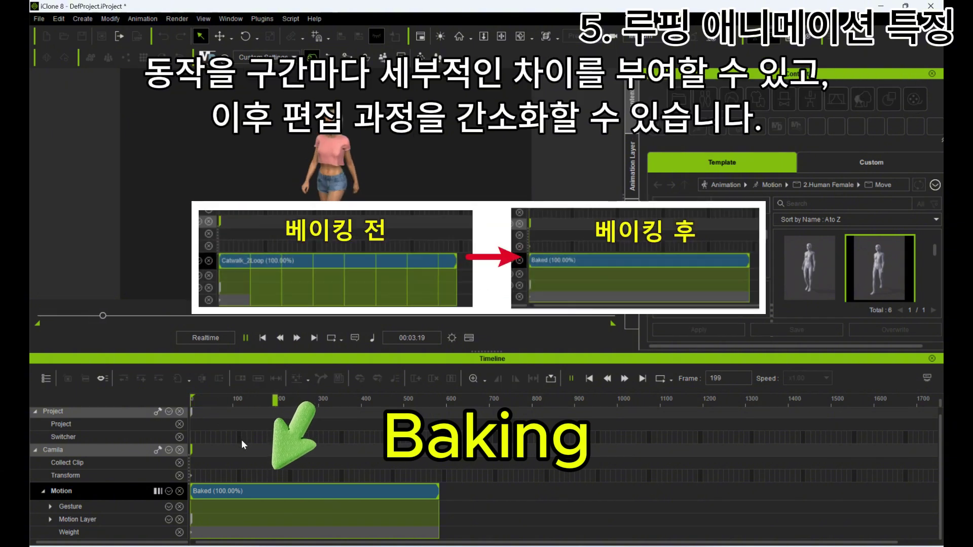
drag(245, 488, 317, 493)
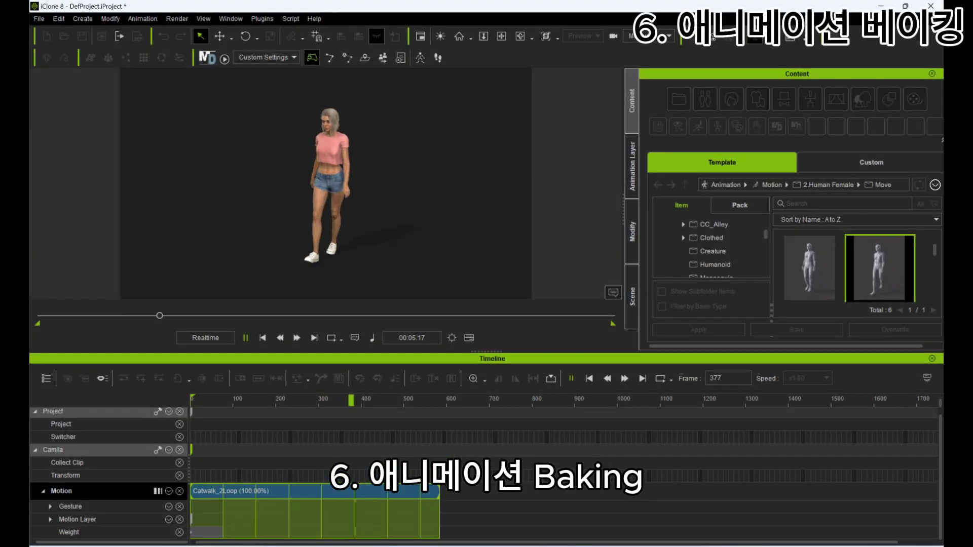
Stop playback, return to frame 0 and flatten all motion with constraint on the looped walk, checking it with playback.
click(247, 337)
click(260, 339)
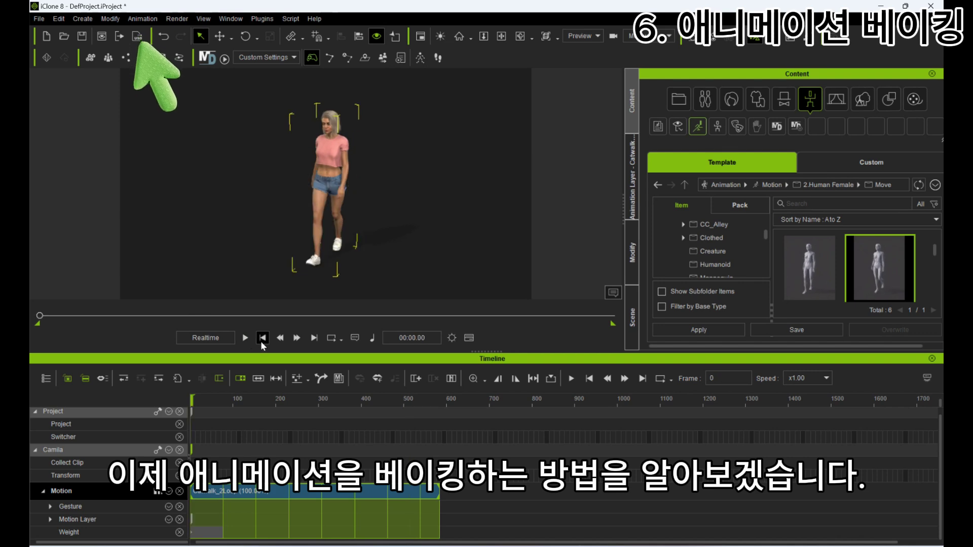
click(135, 19)
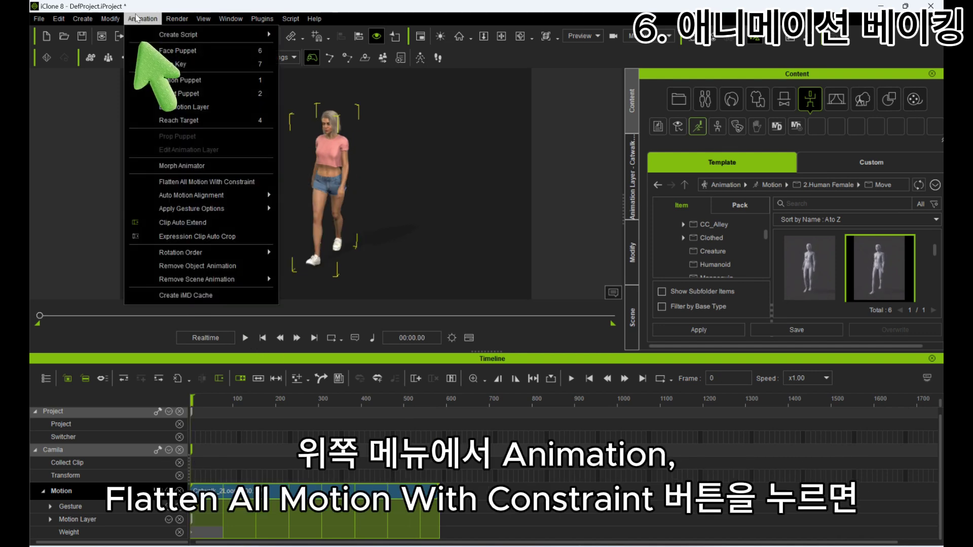
click(226, 182)
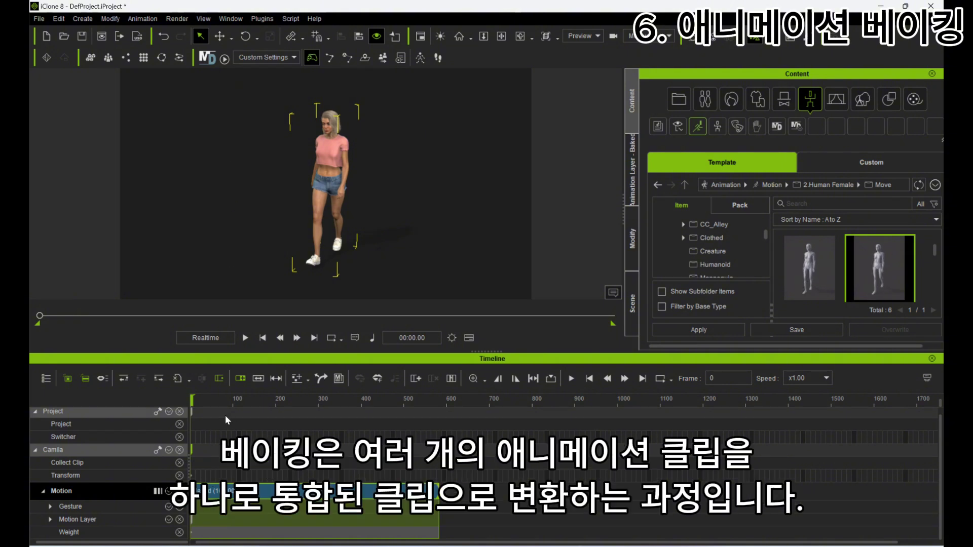
key(space)
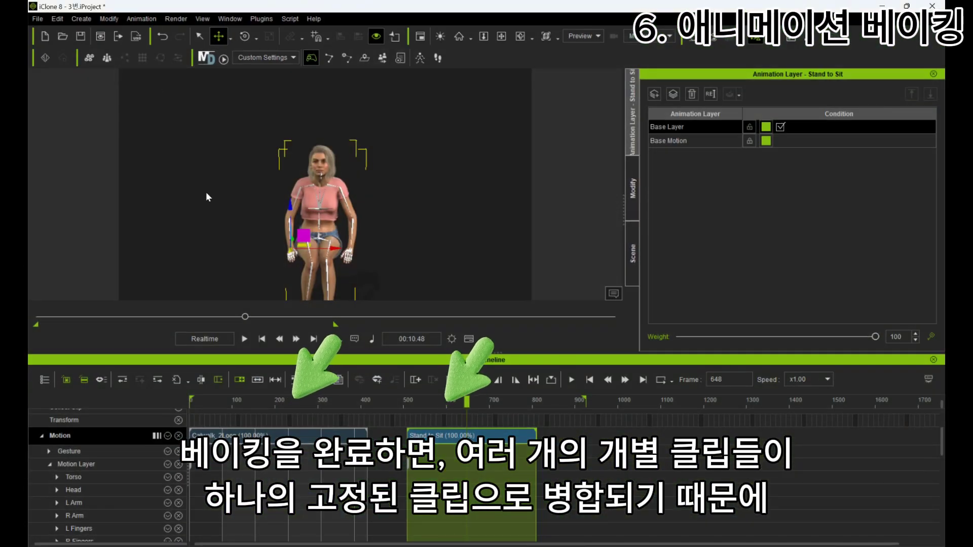
Merge the separate Catwalk_2Loop and Stand to Sit clips into one baked clip using Flatten All Motion With Constraint.
click(141, 18)
click(198, 178)
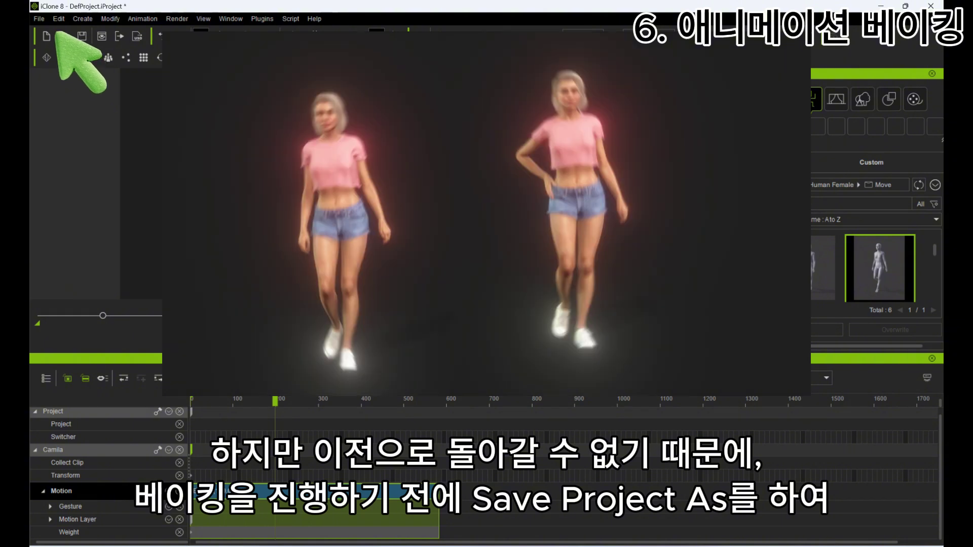
Save a copy of the project in the Downloads folder under the name 2번.
click(39, 19)
click(76, 76)
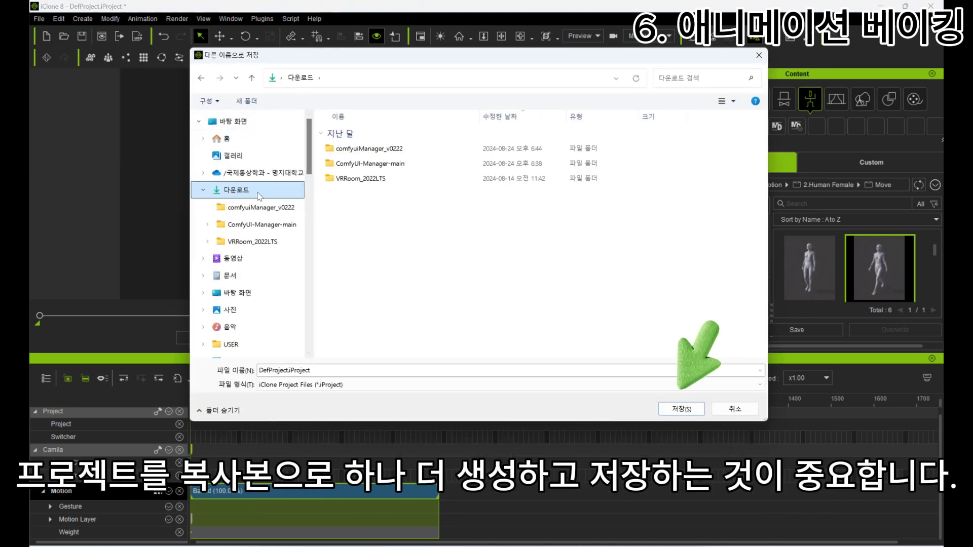
double_click(350, 371)
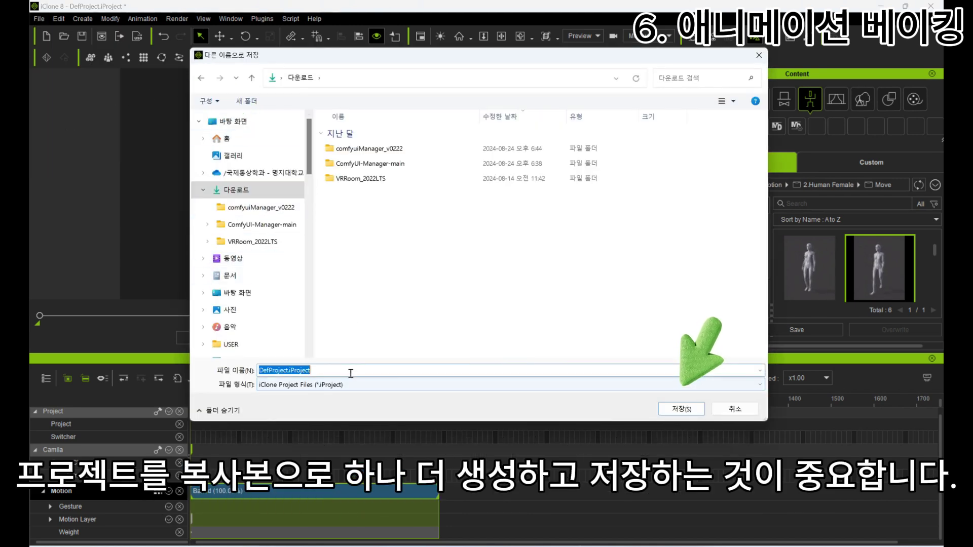
key(BackSpace)
text(2번)
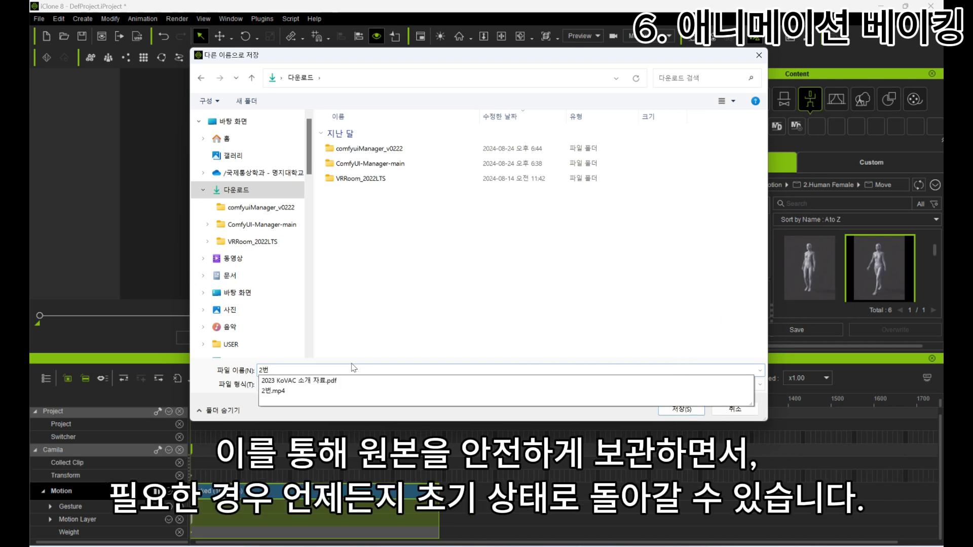
key(Return)
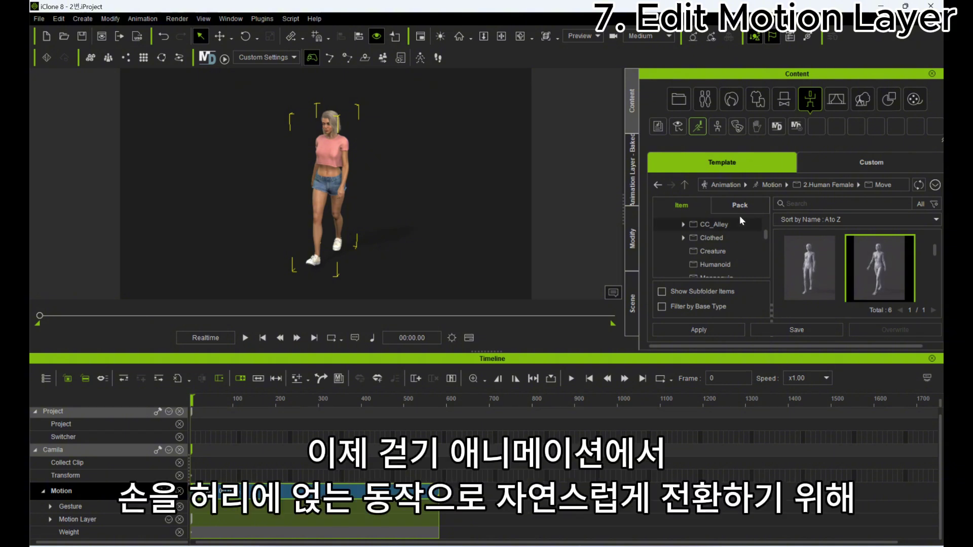
Open Edit Motion Layer for the walking character and place its window beside the figure.
click(628, 170)
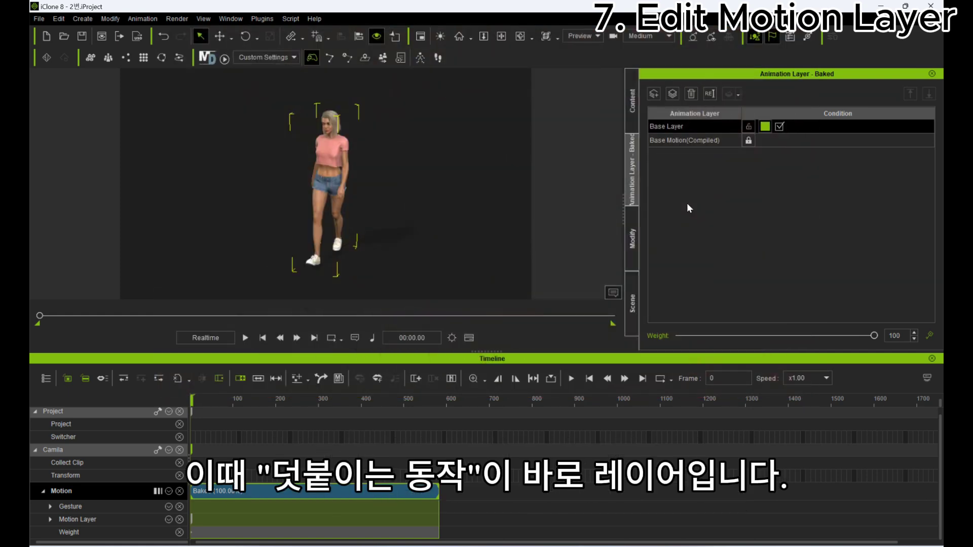
click(632, 238)
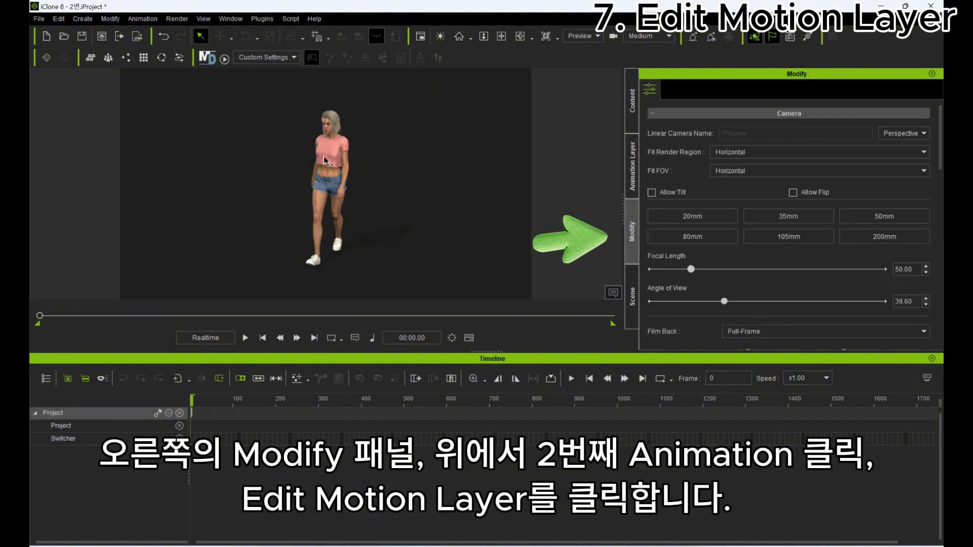
click(328, 162)
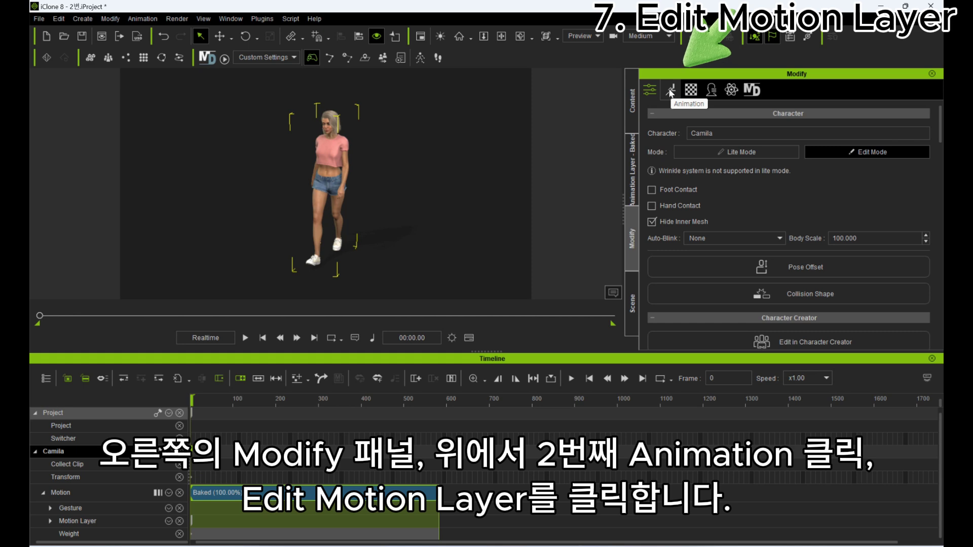
click(671, 90)
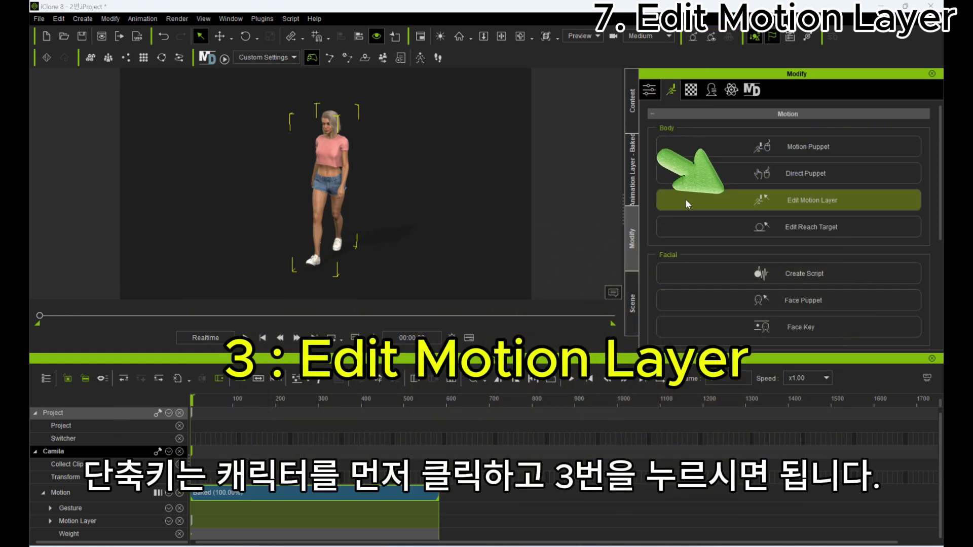
click(685, 202)
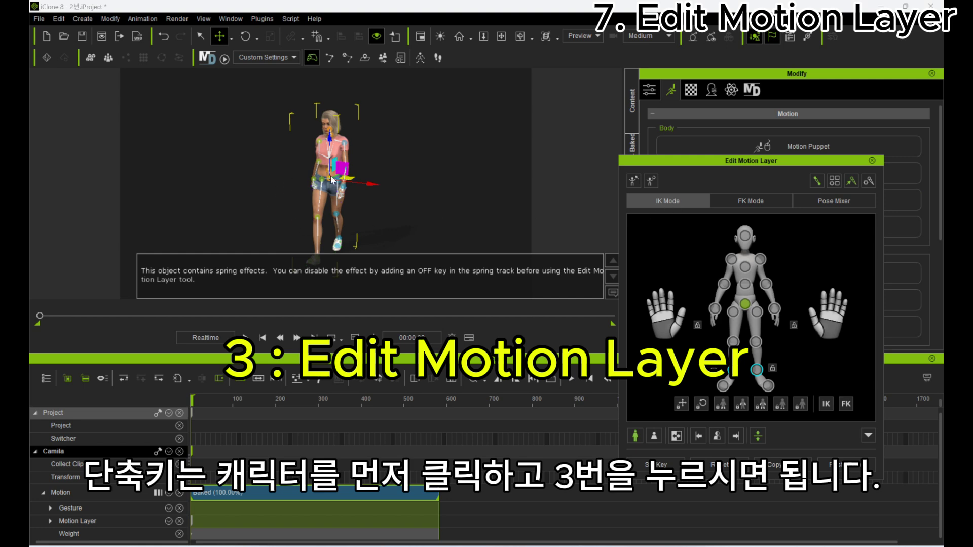
key(3)
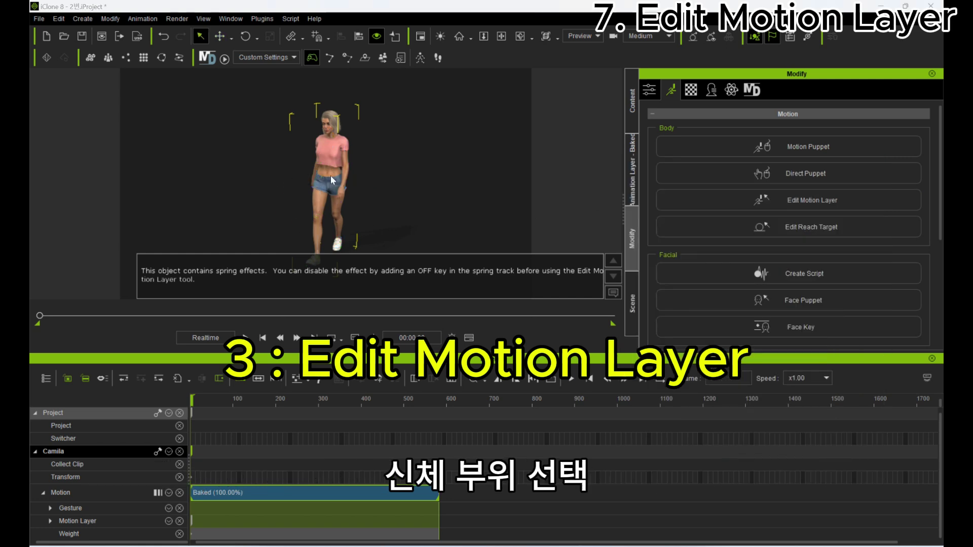
key(3)
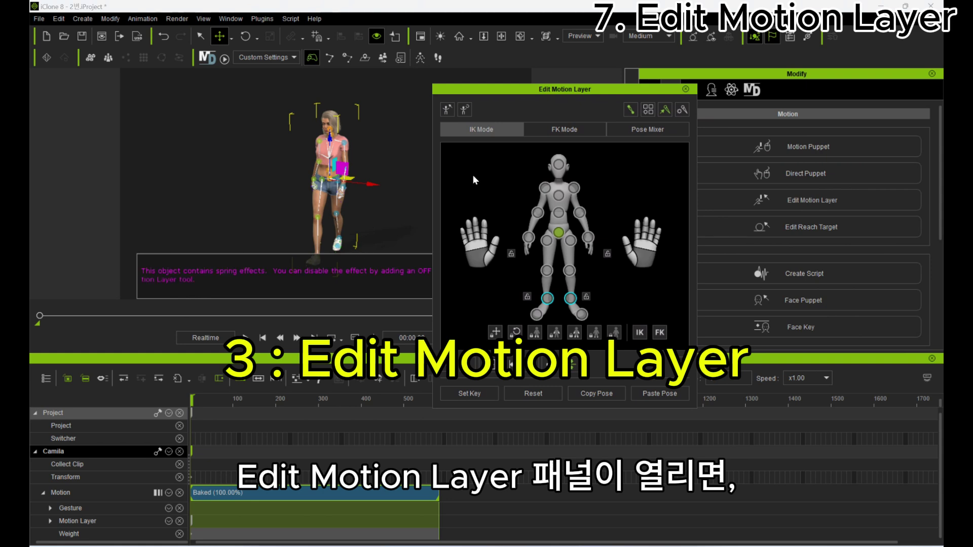
drag(494, 89, 516, 104)
Try posing the character's left wrist and both ankles with the IK control points, and undo the trial poses.
scroll(360, 219, up, 4)
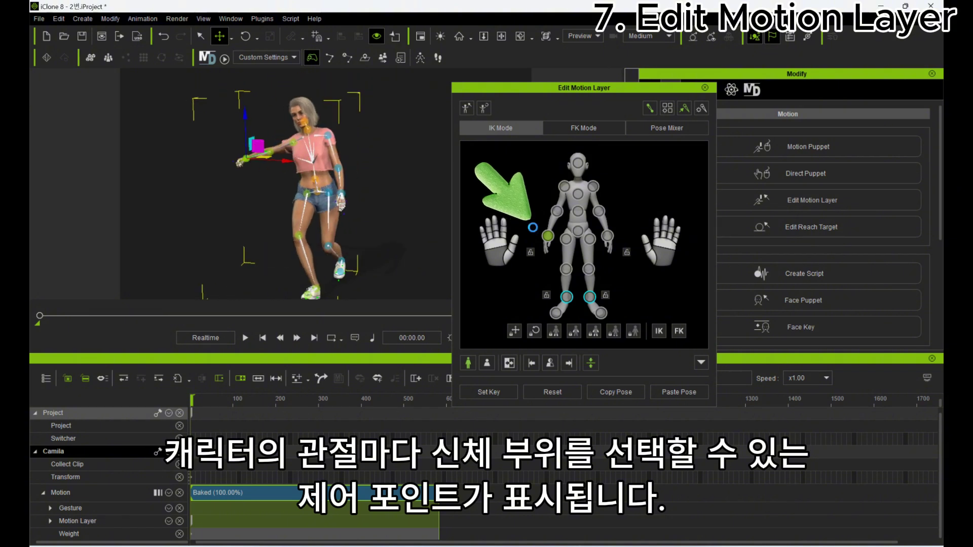
click(607, 236)
drag(355, 187, 436, 163)
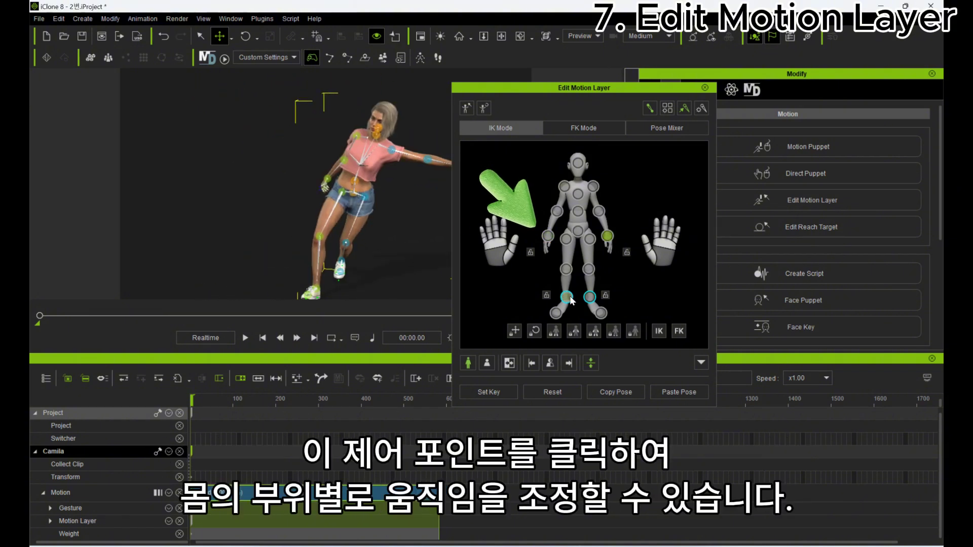
click(566, 298)
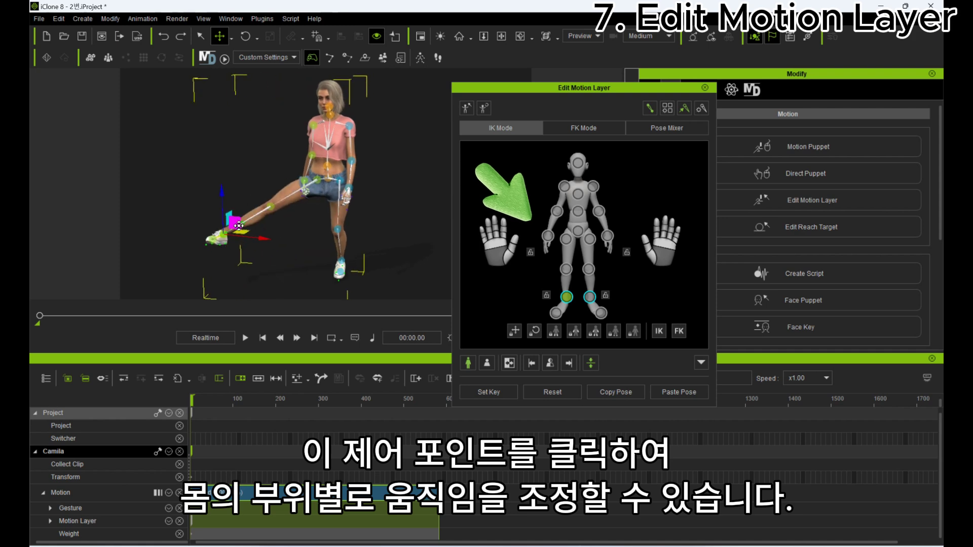
click(590, 296)
mouse_move(385, 256)
mouse_down()
mouse_move(430, 253)
mouse_move(395, 251)
mouse_up()
key(ctrl+z)
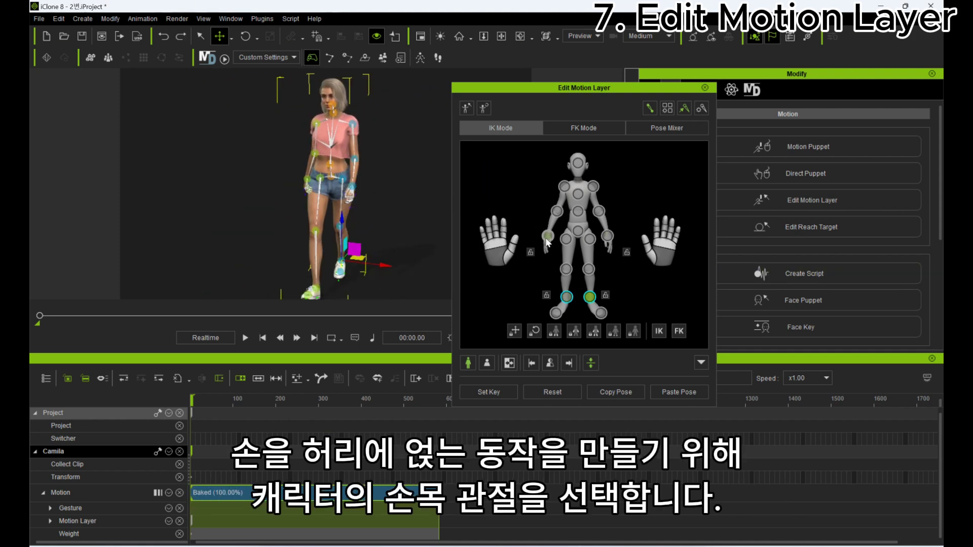
key(ctrl+z)
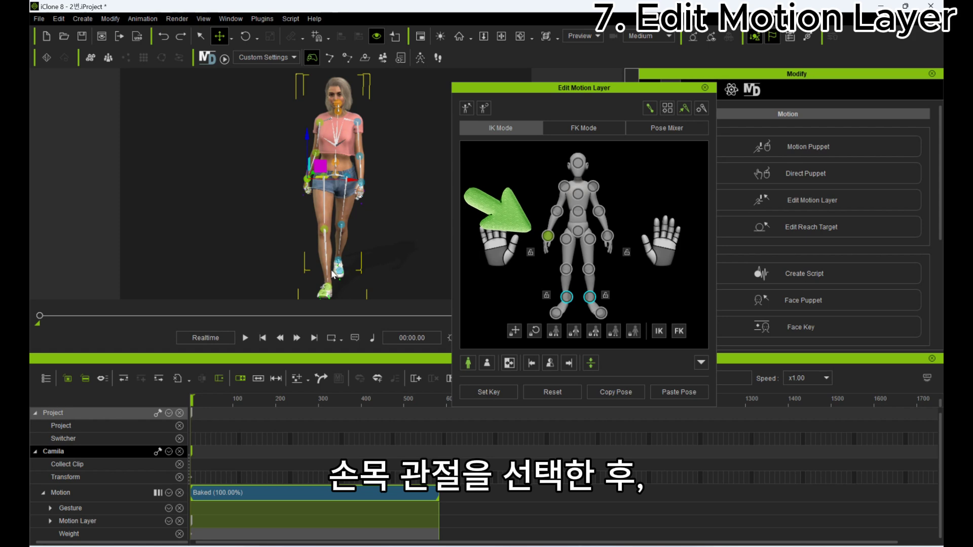
Go to 00:04.18 on the timeline and move the character's right wrist up toward the waist.
drag(209, 406, 300, 406)
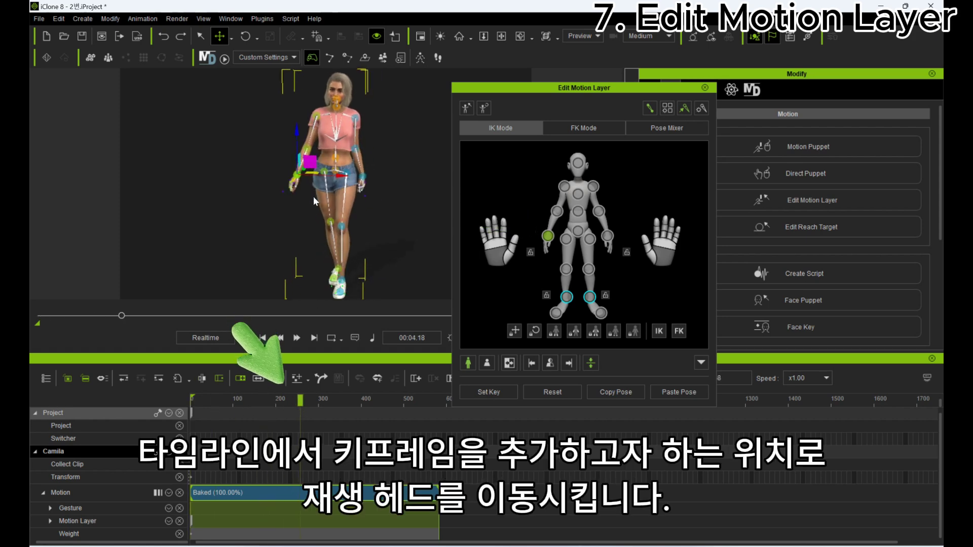
scroll(320, 190, up, 3)
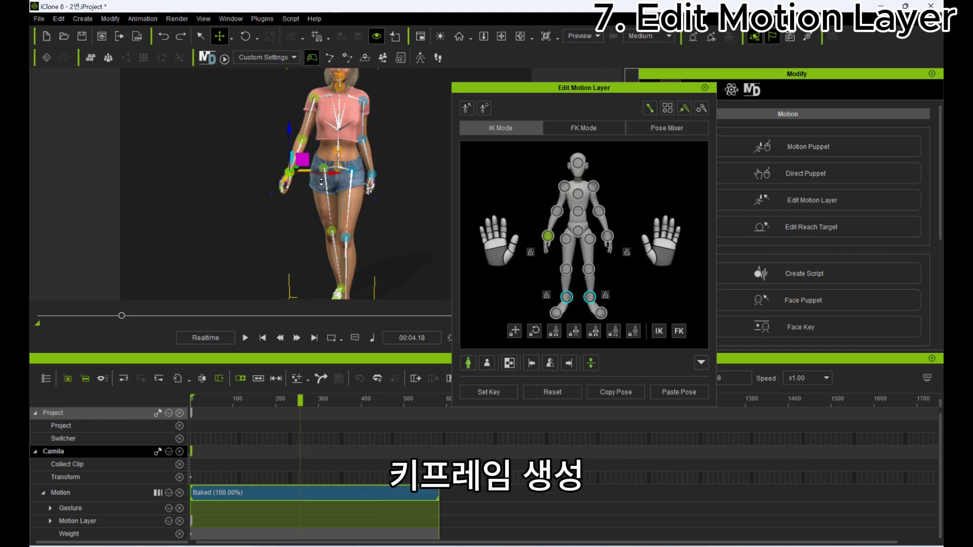
drag(303, 159, 328, 146)
right_drag(328, 145, 293, 131)
drag(293, 131, 289, 121)
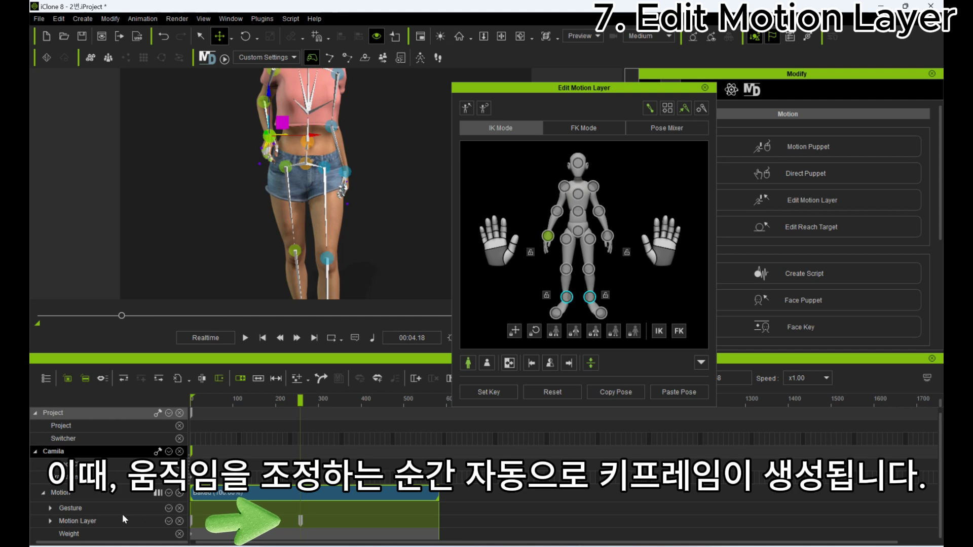
Expand the Motion Layer track into its body-part tracks and select the keyframes at 00:04.18.
click(51, 521)
scroll(290, 456, down, 3)
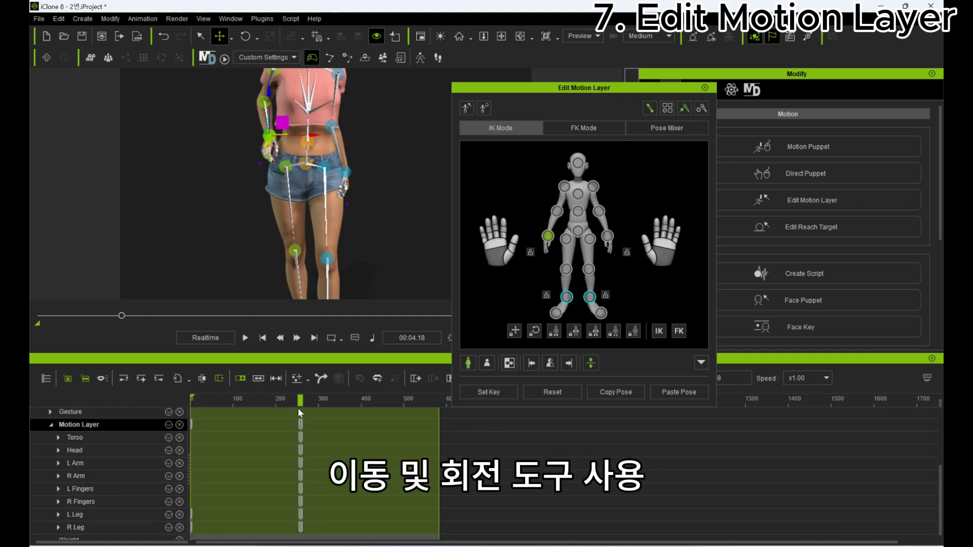
click(298, 408)
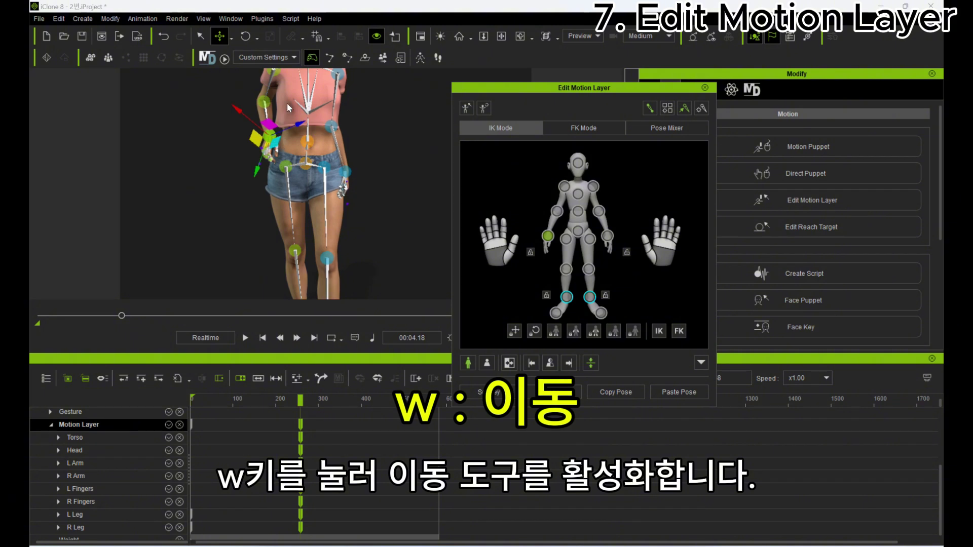
Switch the move gizmo on the right wrist back and forth between Local and World orientation.
scroll(287, 111, up, 2)
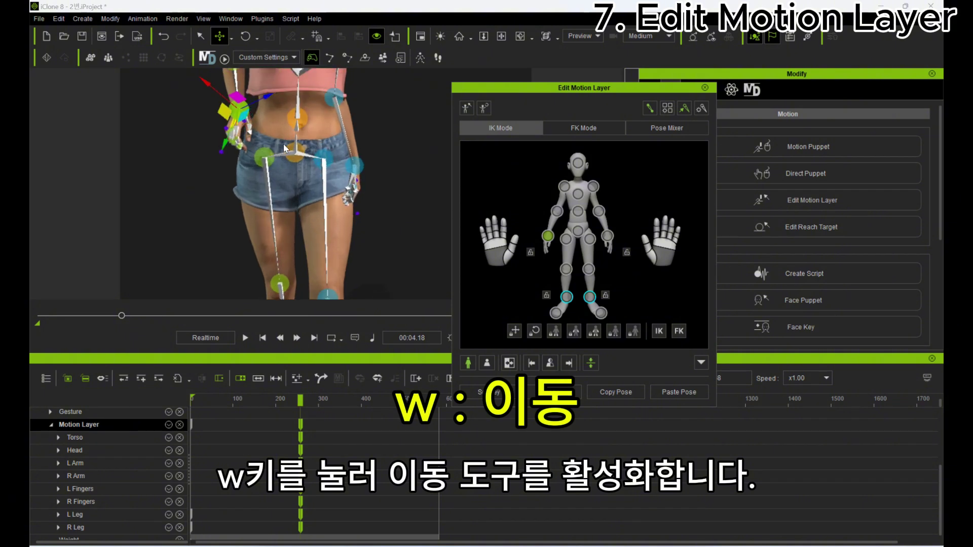
middle_drag(283, 144, 309, 171)
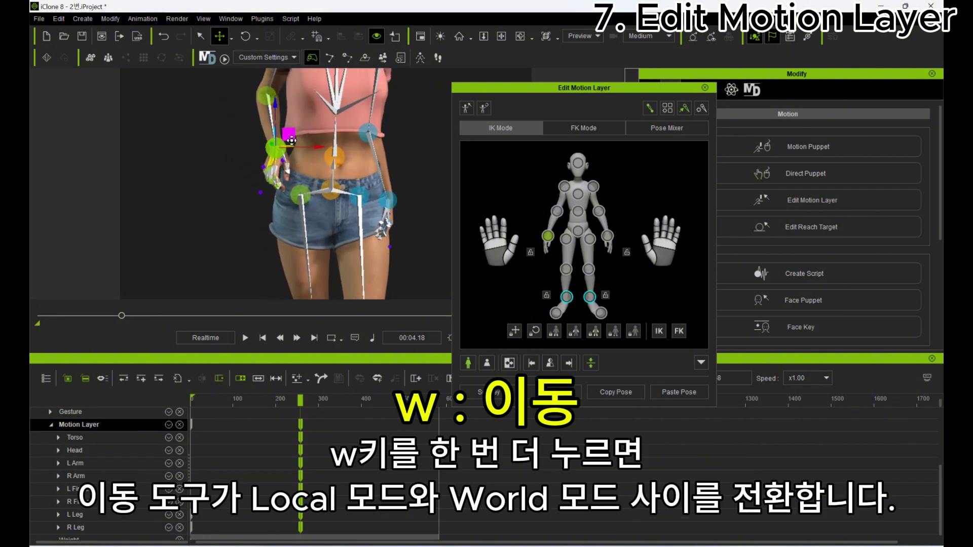
key(w)
key(ctrl+z)
key(w)
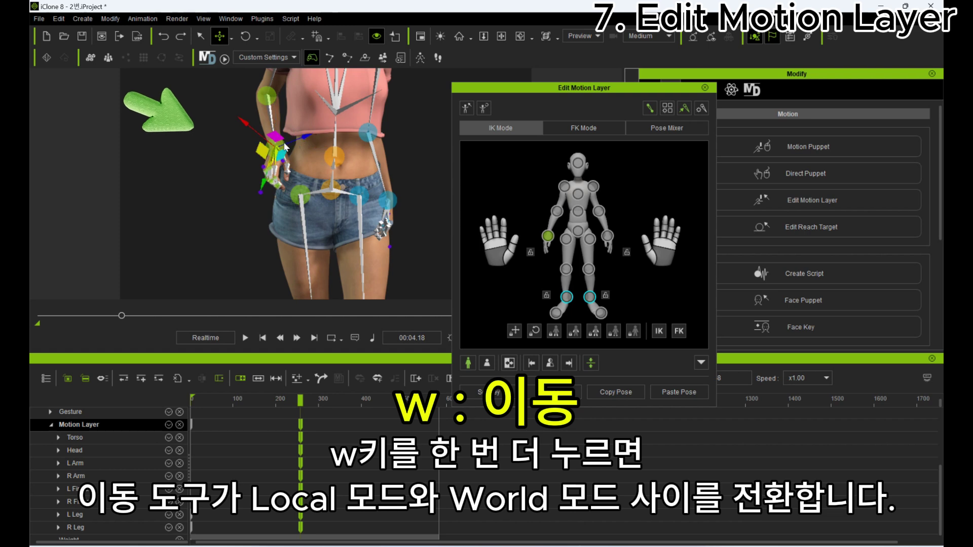
key(w)
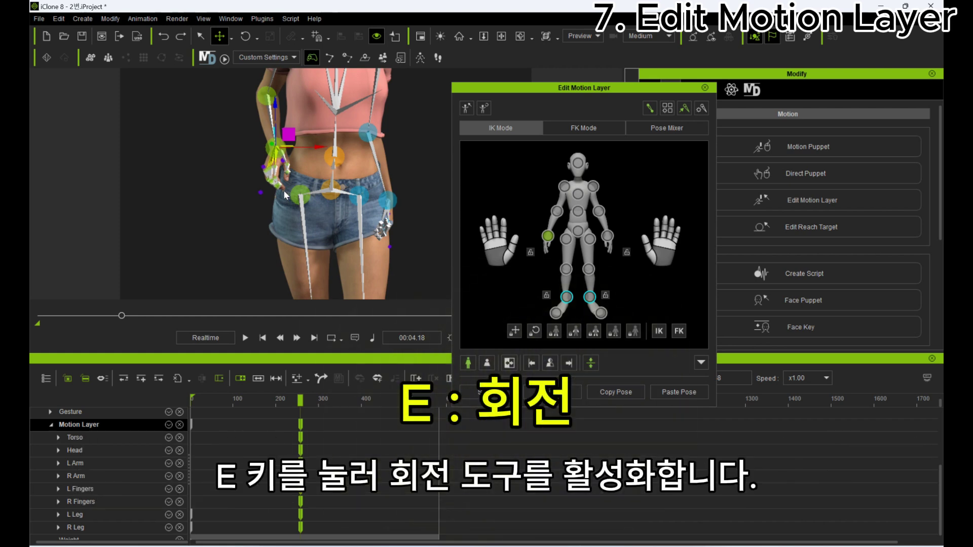
Try rotating the right wrist with the Rotate tool and undo the rotation.
key(e)
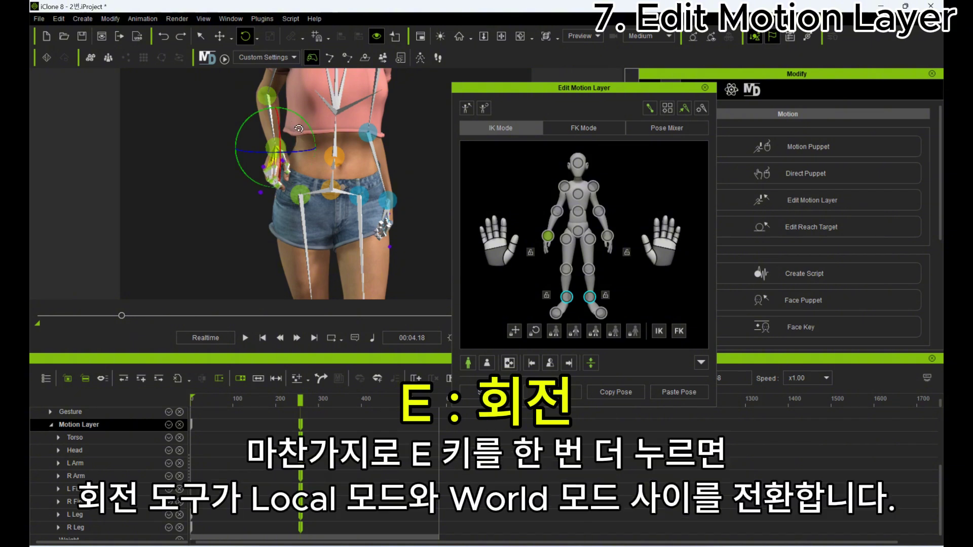
drag(299, 128, 296, 107)
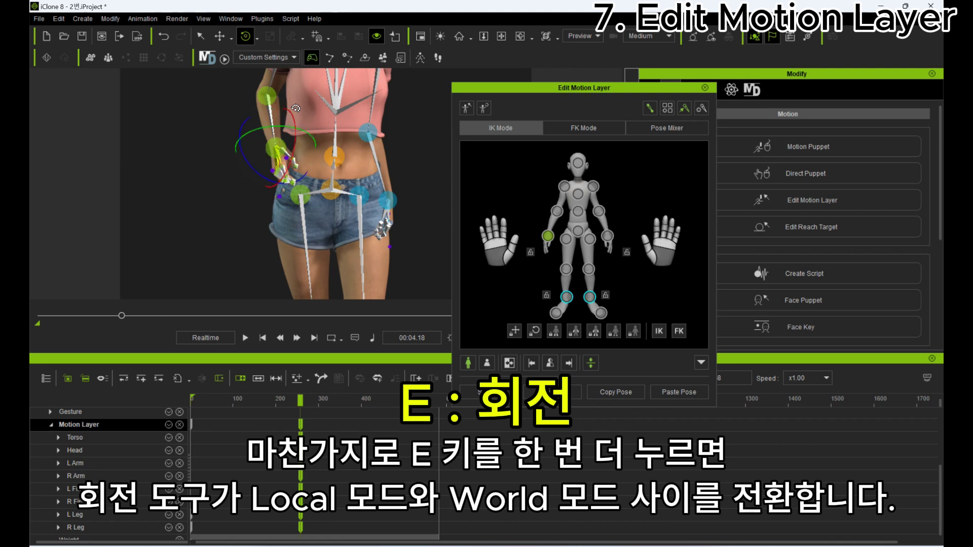
key(ctrl+z)
drag(252, 161, 261, 178)
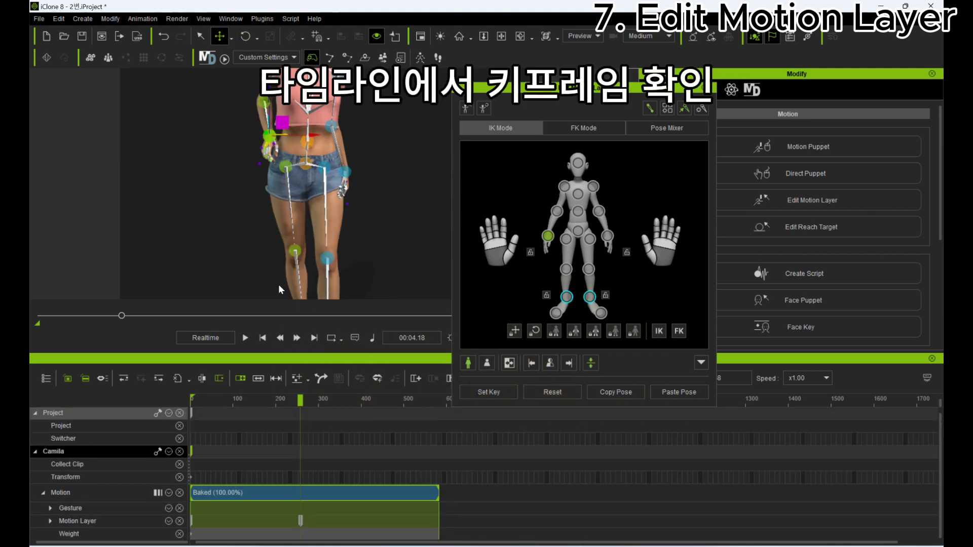
Delete the full-body keyframe at 00:04.18 from the expanded Motion Layer track.
click(52, 521)
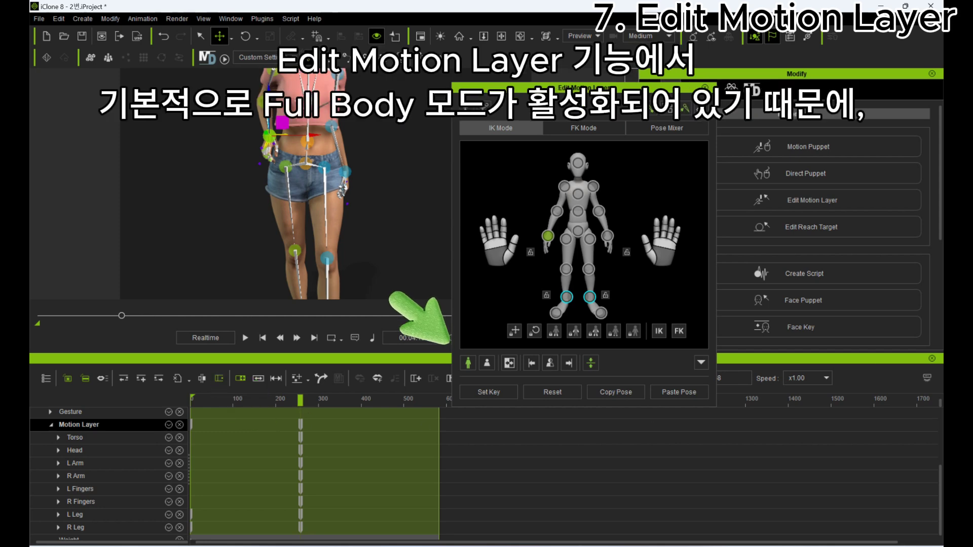
click(468, 363)
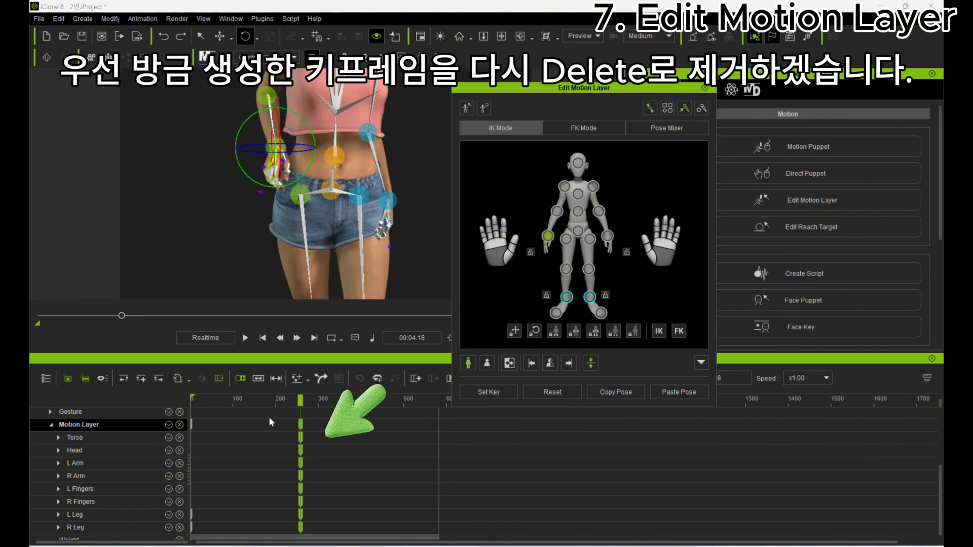
click(301, 424)
key(Delete)
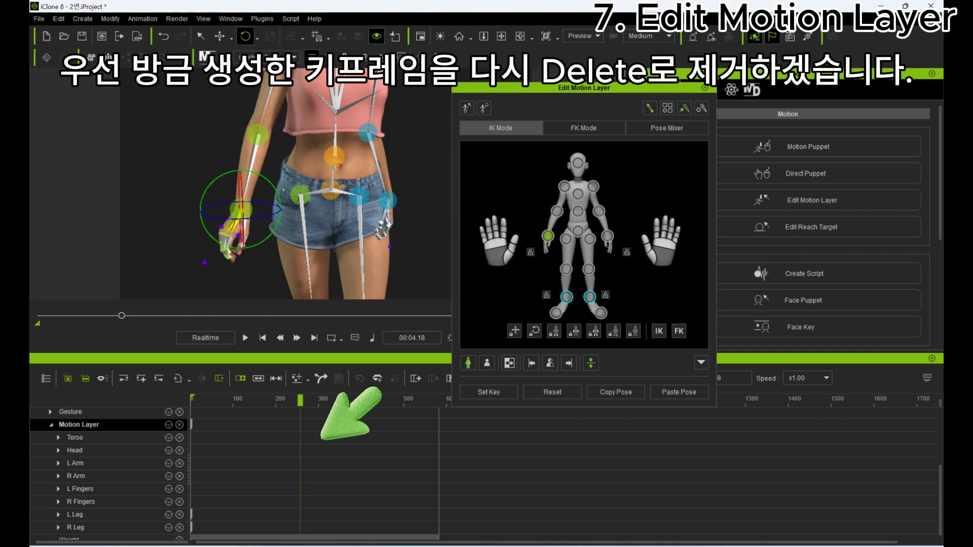
Switch from Full Body to body-part editing and raise the right wrist toward the waist to key only the right arm.
click(487, 363)
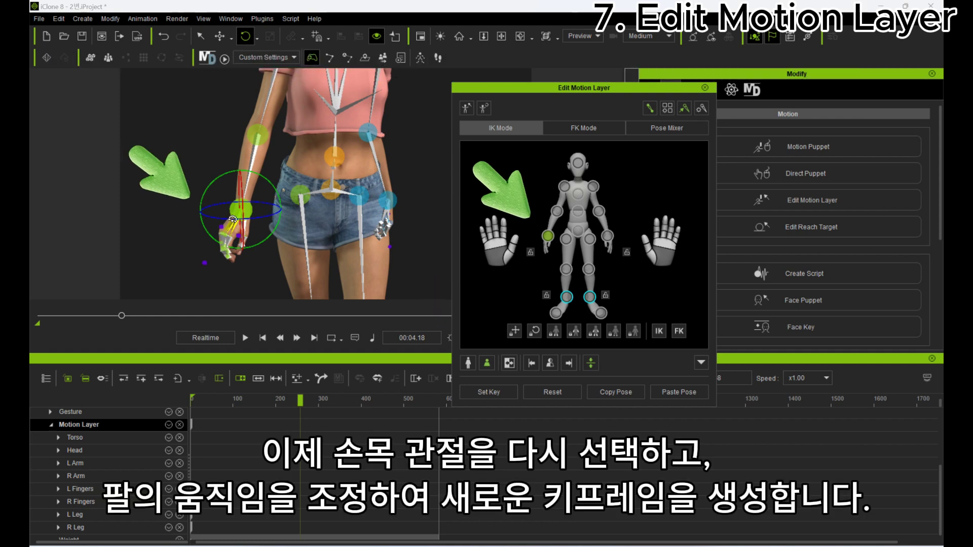
key(w)
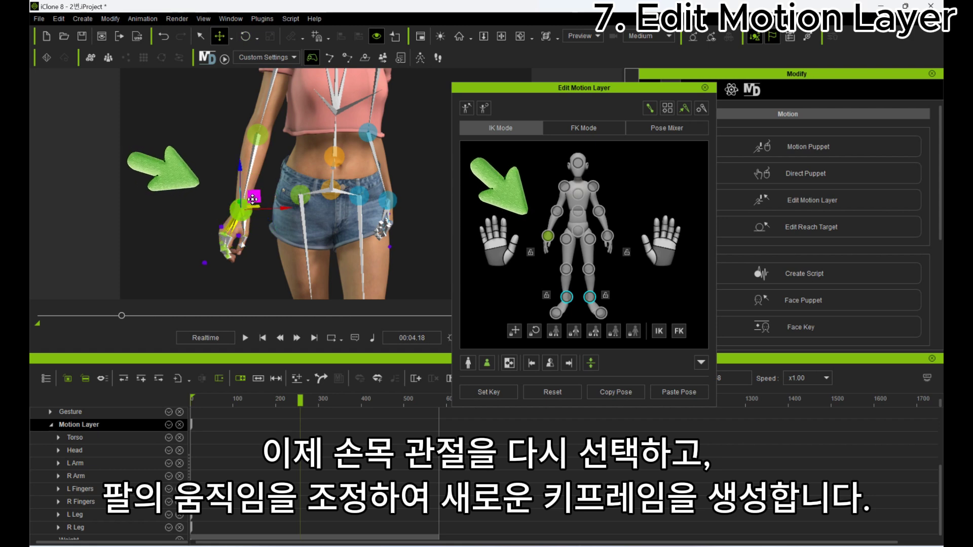
drag(241, 219, 275, 181)
right_drag(274, 181, 173, 196)
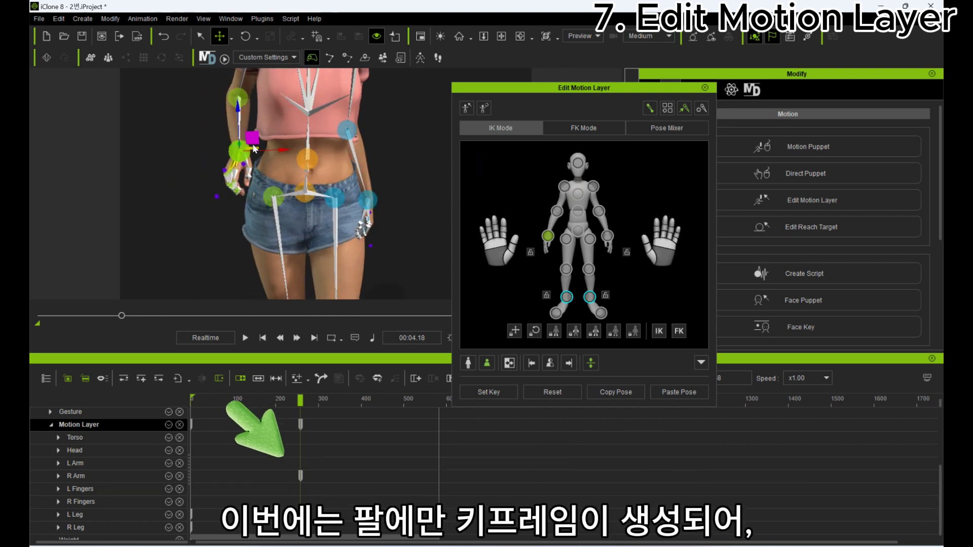
right_drag(255, 163, 260, 182)
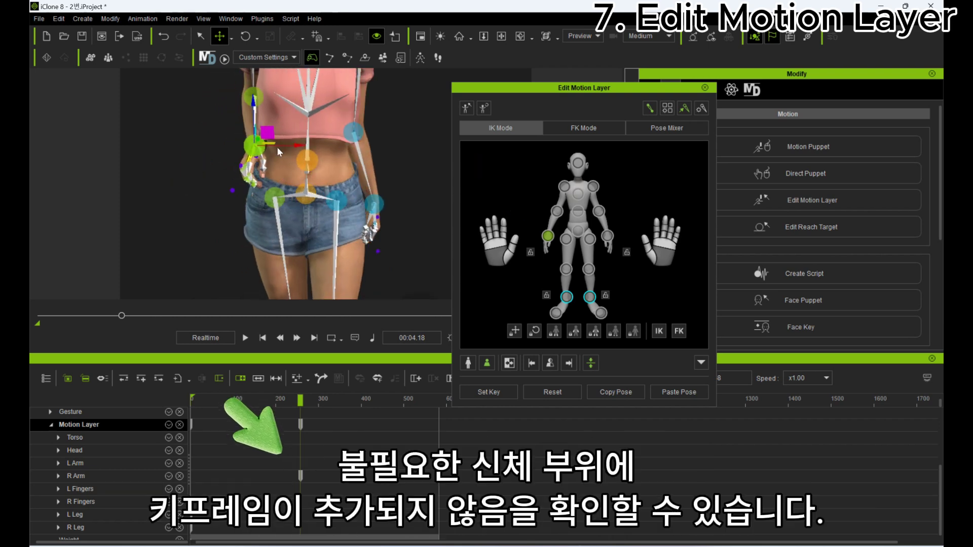
Try moving the unpinned right elbow in the viewport and undo the move.
scroll(286, 175, down, 3)
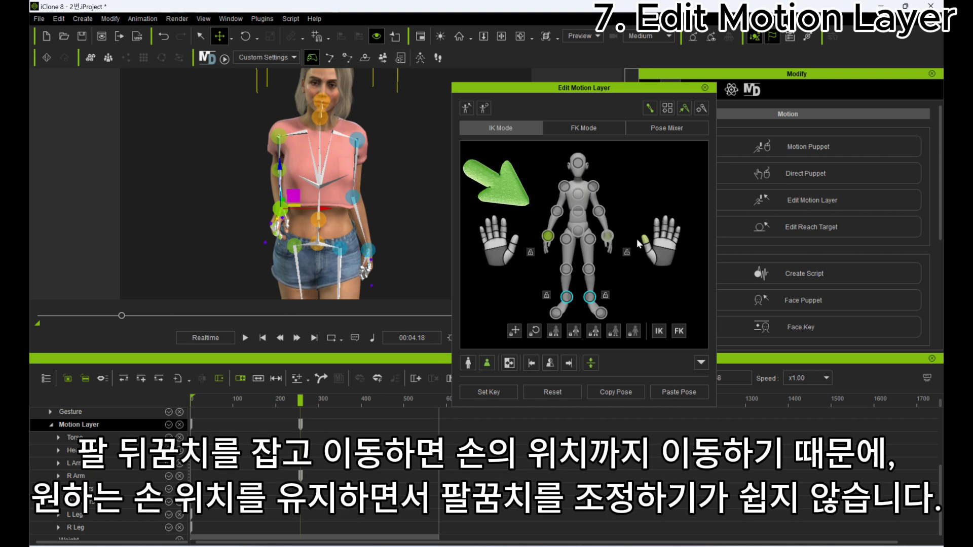
click(292, 153)
drag(291, 153, 291, 182)
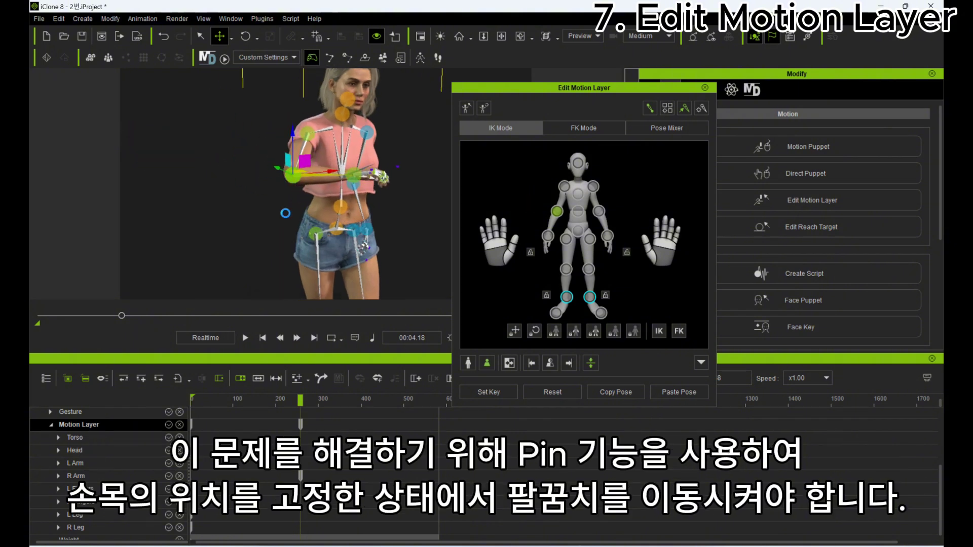
key(ctrl+z)
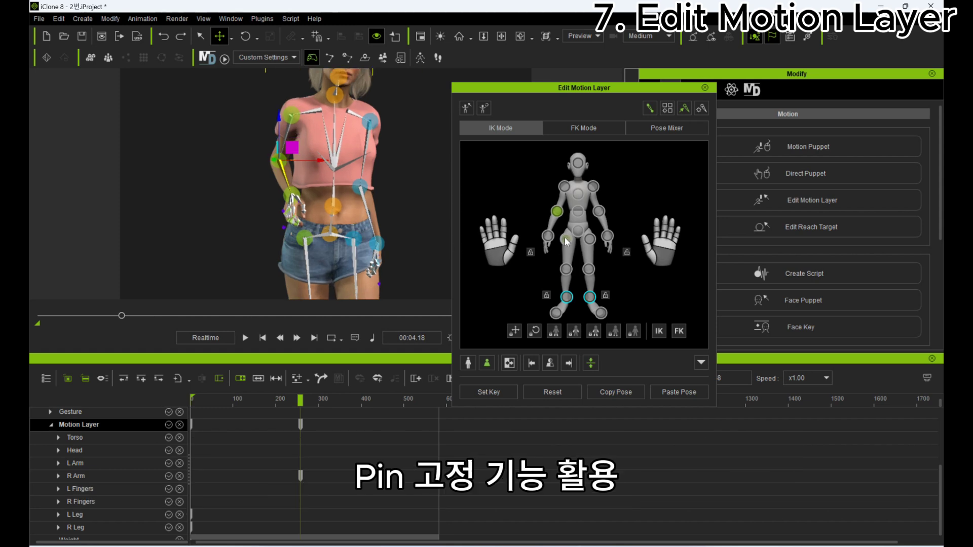
Pin the right wrist's position and pull the right elbow outward while the hand stays in place.
click(549, 236)
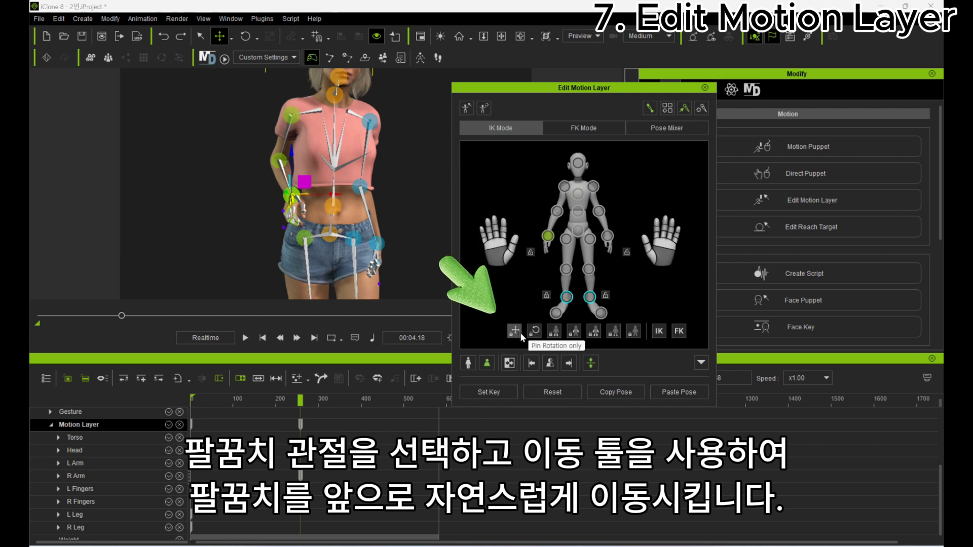
click(515, 332)
click(557, 210)
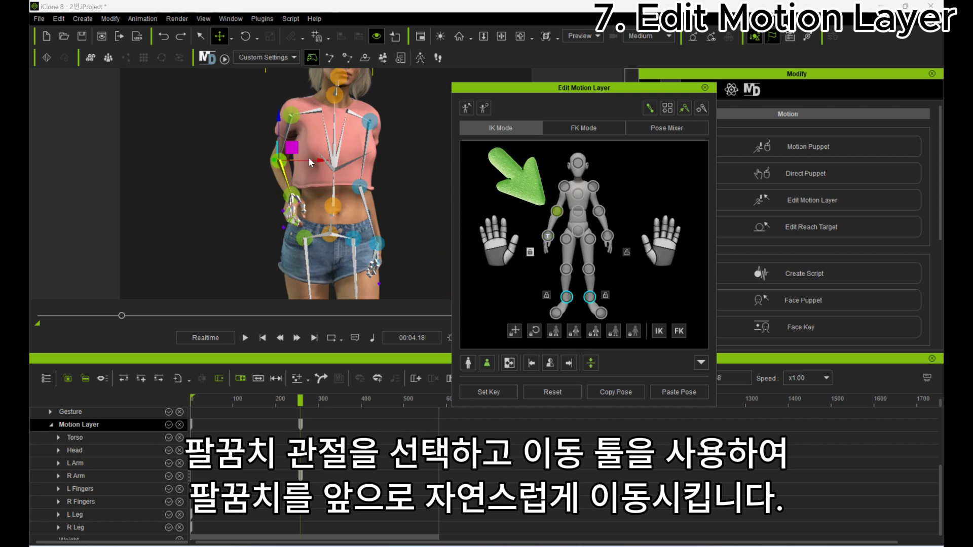
drag(278, 161, 256, 150)
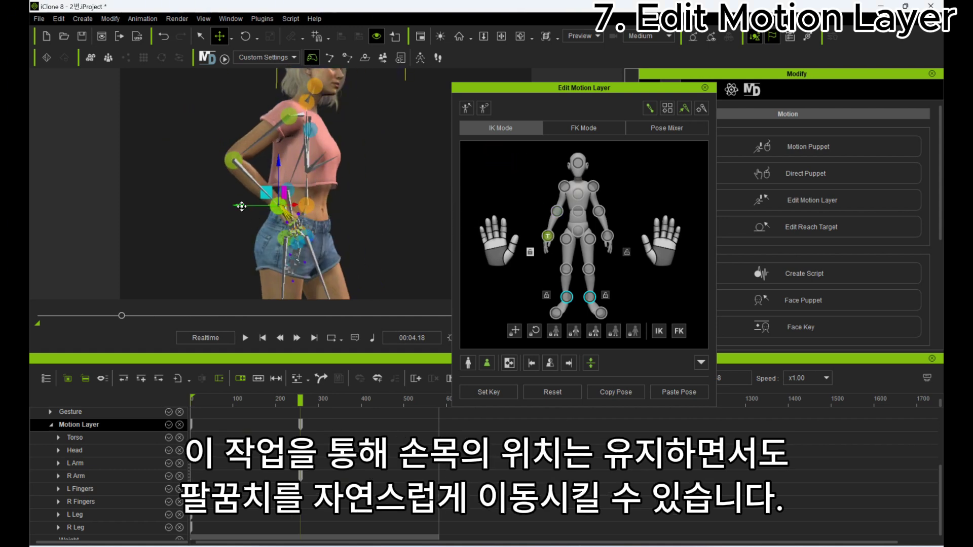
Adjust the right wrist's rotation and position so that the hand rests on the waist.
scroll(241, 206, up, 5)
key(e)
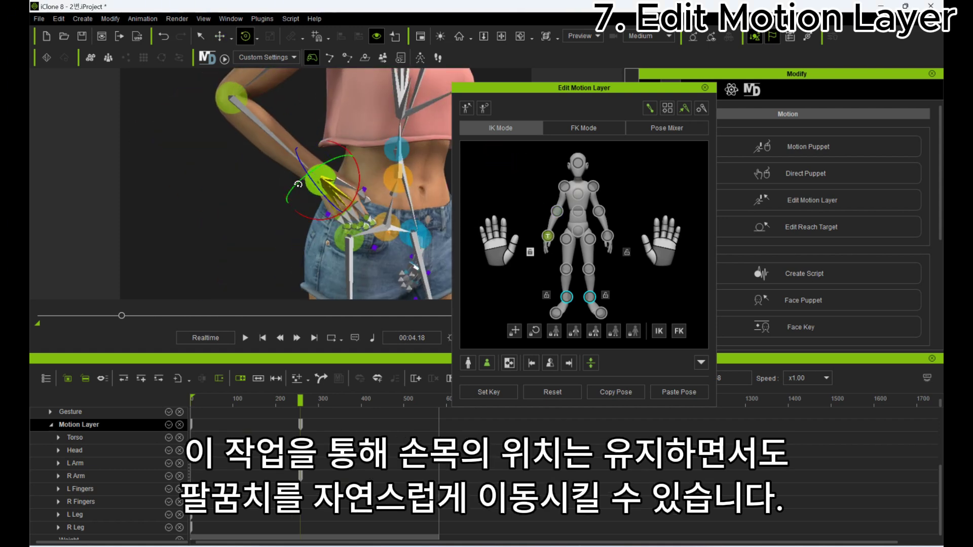
key(w)
right_drag(321, 163, 346, 216)
key(e)
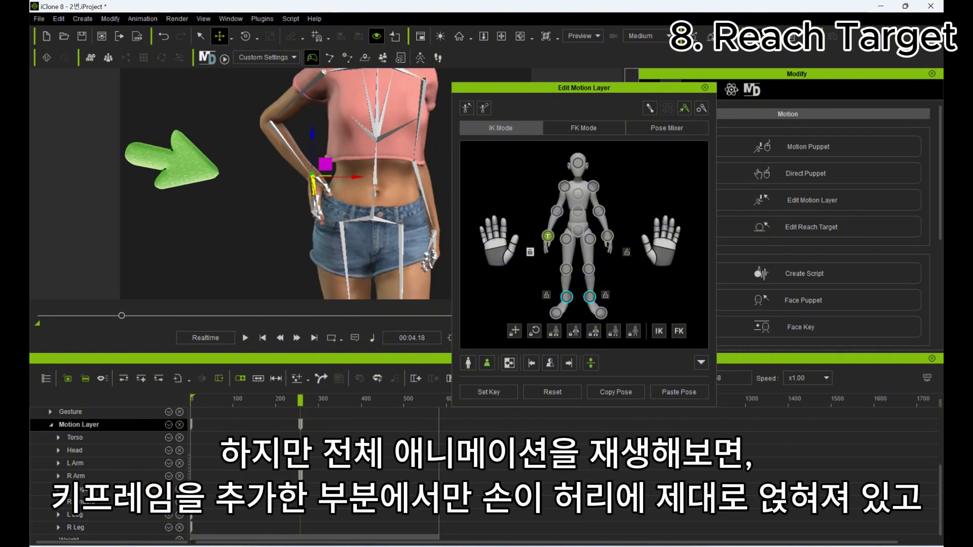
Play the animation from the start to check how the right arm behaves around its keyframe.
key(space)
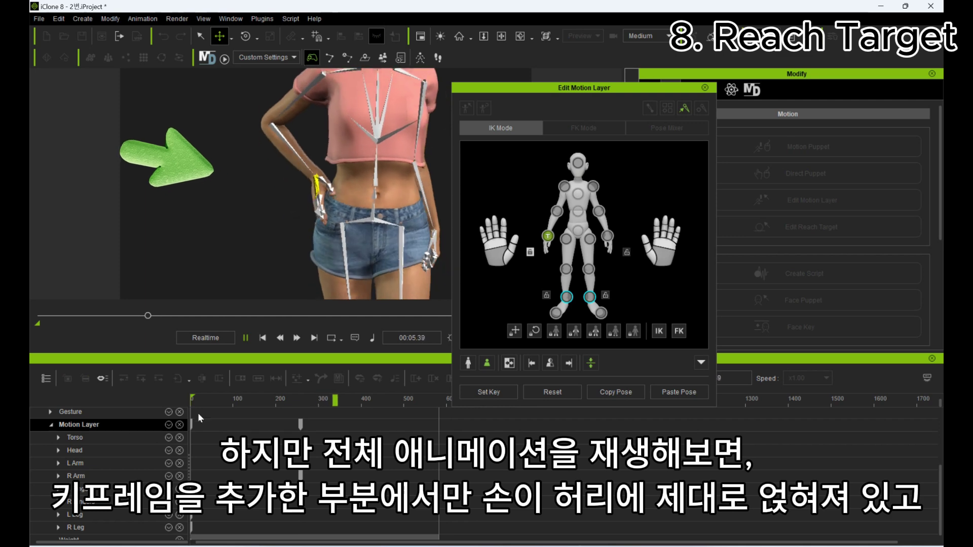
click(193, 400)
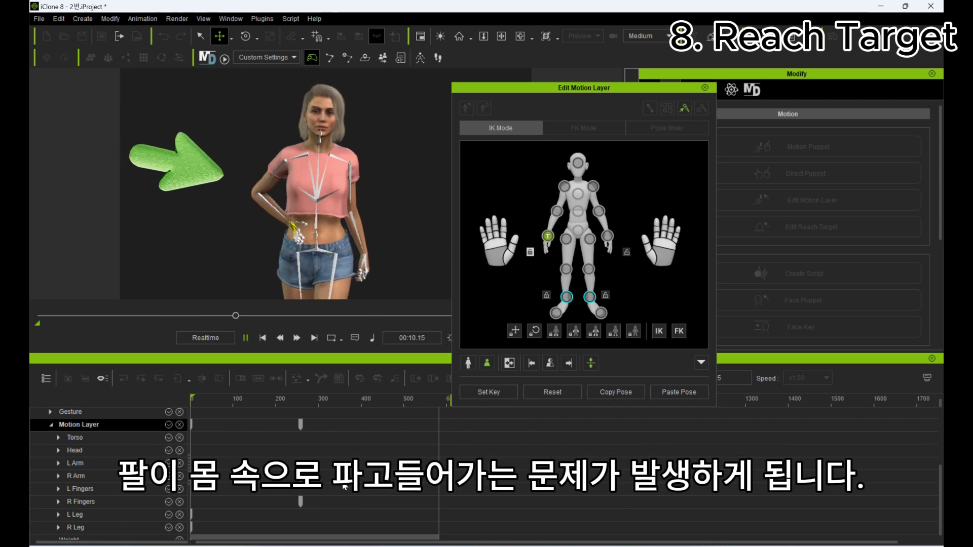
key(space)
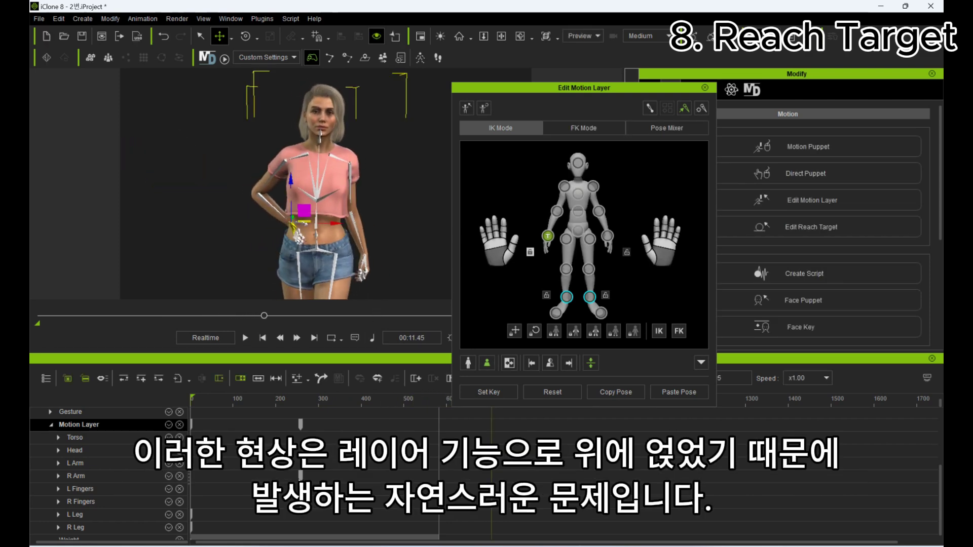
Go to the R Arm keyframe at 00:04.18 and open Edit Reach Target for the character.
click(300, 476)
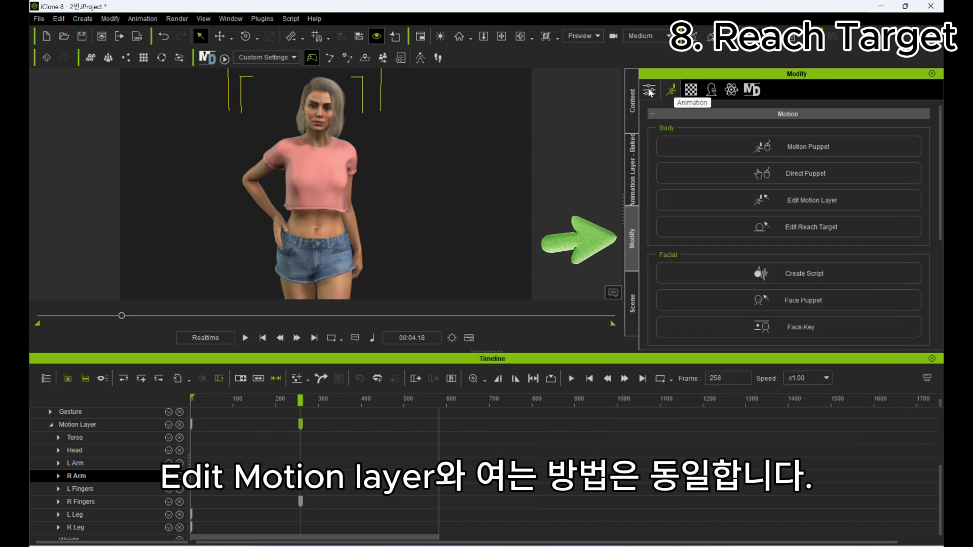
click(649, 90)
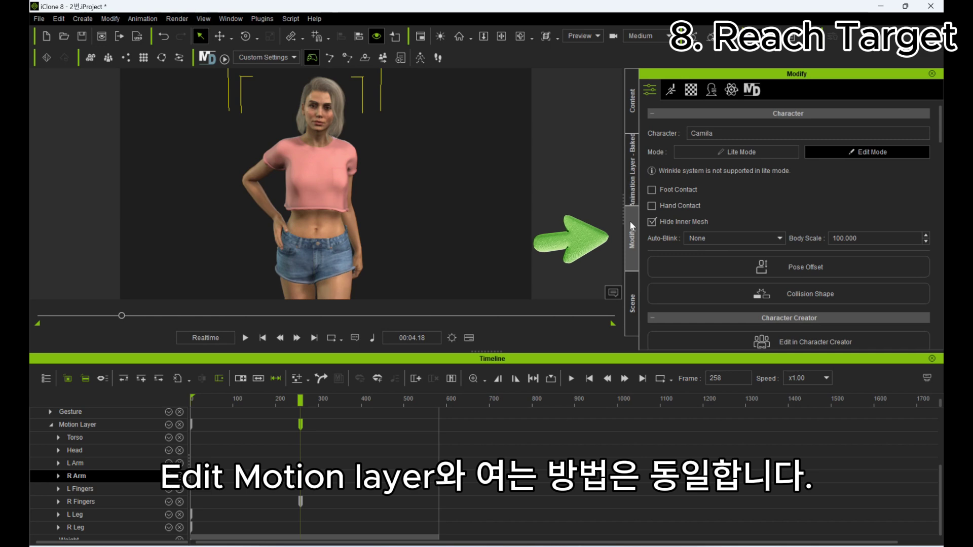
click(670, 90)
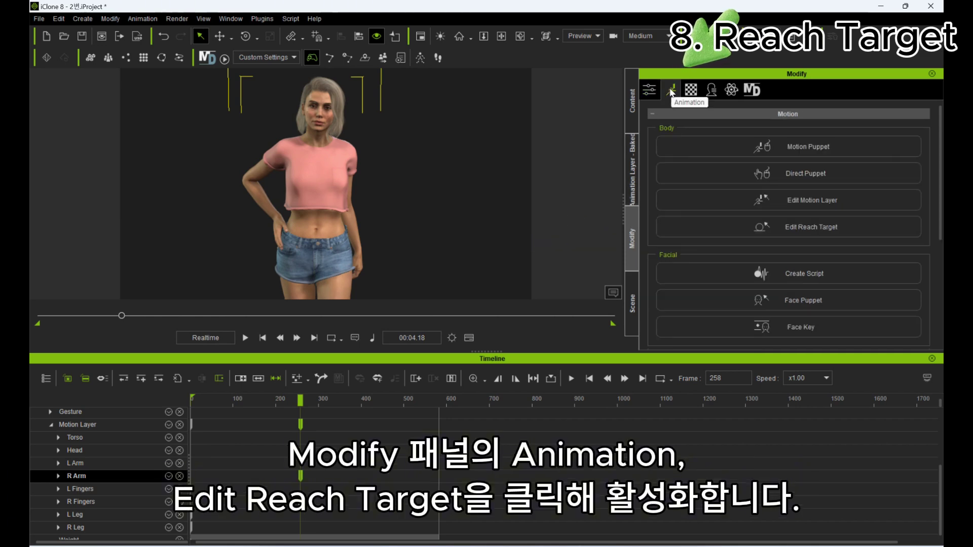
click(703, 225)
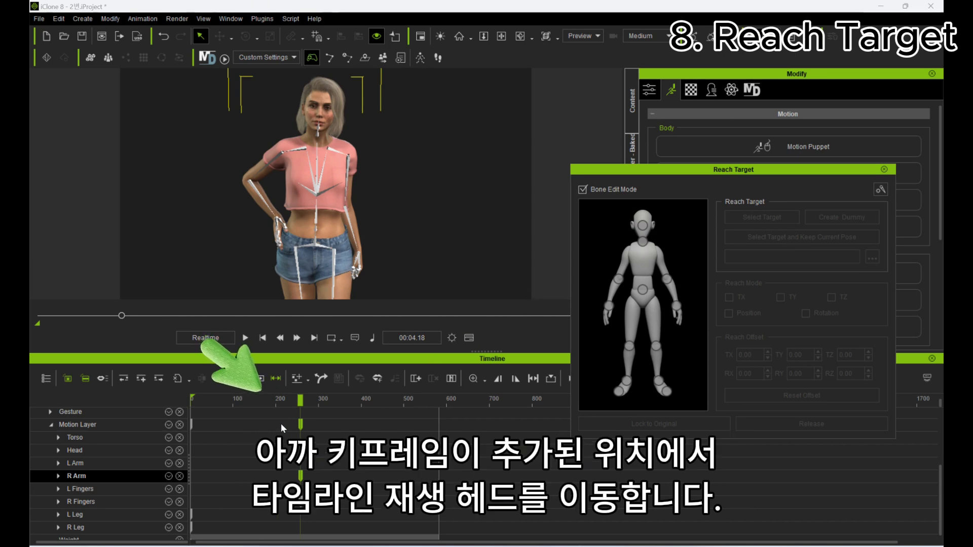
At the 00:04.18 keyframe, make the right hand reach CC_Base_Hip using Select Target and Keep Current Pose.
mouse_move(300, 401)
mouse_down()
mouse_move(291, 407)
mouse_move(300, 406)
mouse_up()
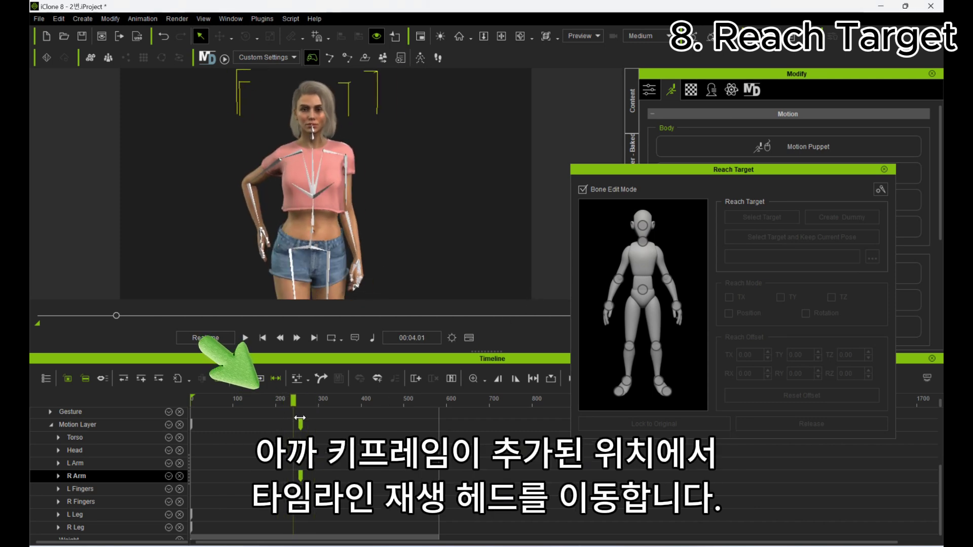
click(302, 425)
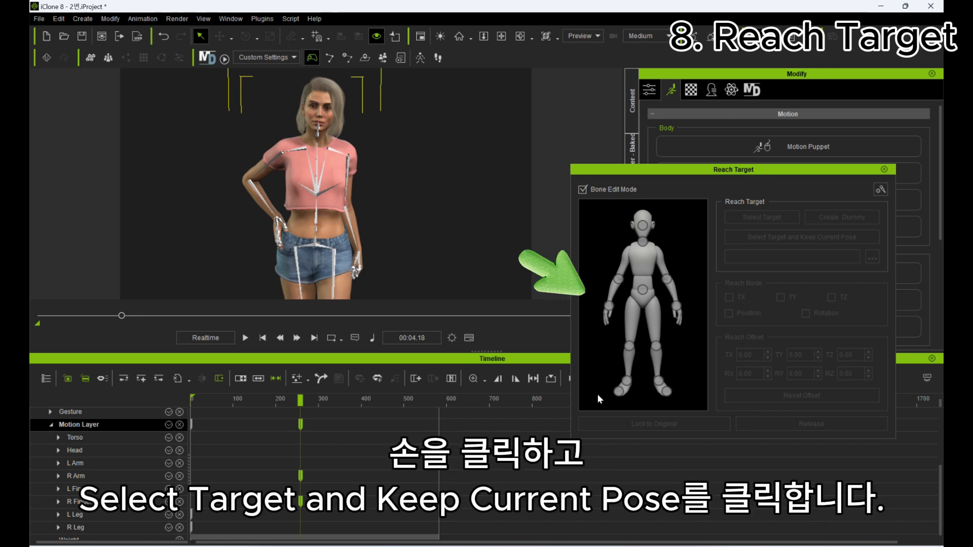
click(611, 318)
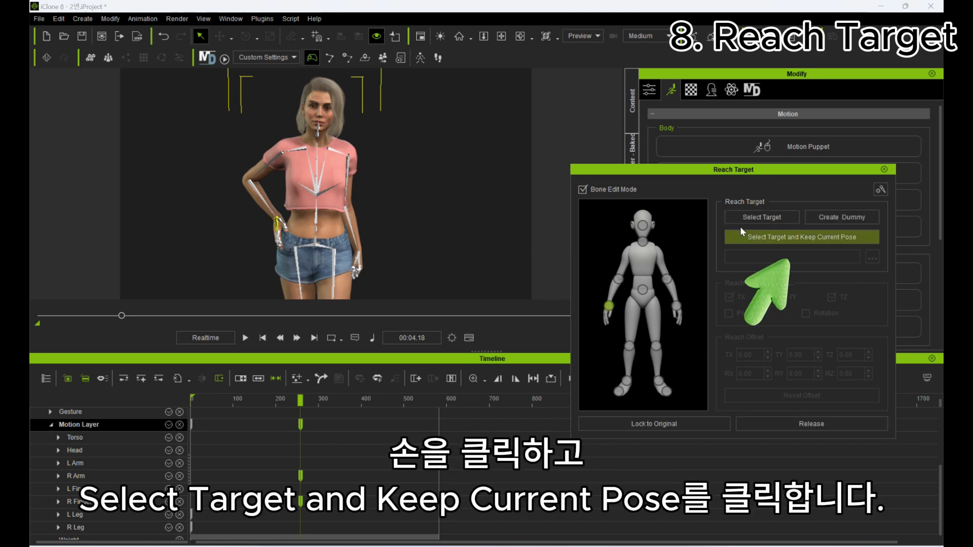
scroll(315, 234, up, 5)
middle_drag(315, 234, 360, 118)
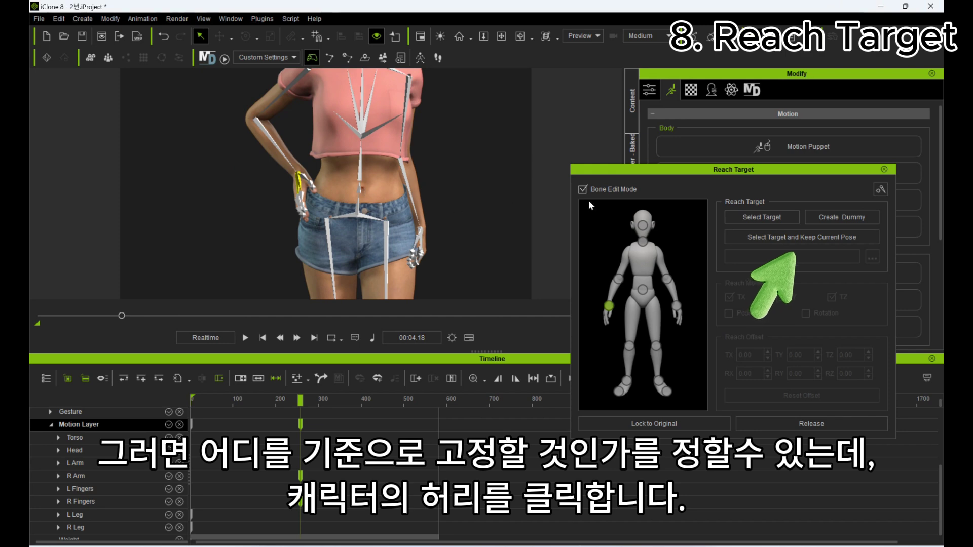
click(762, 239)
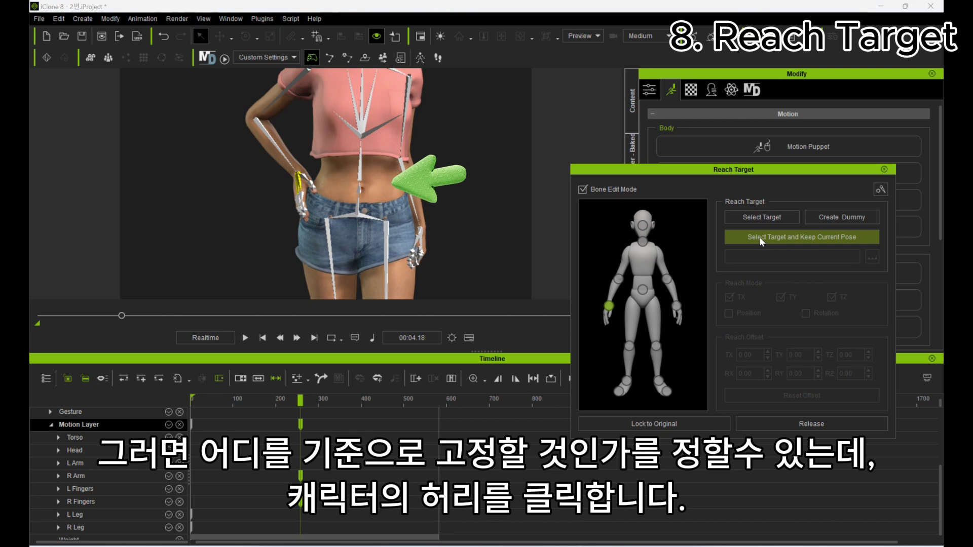
click(372, 179)
click(360, 205)
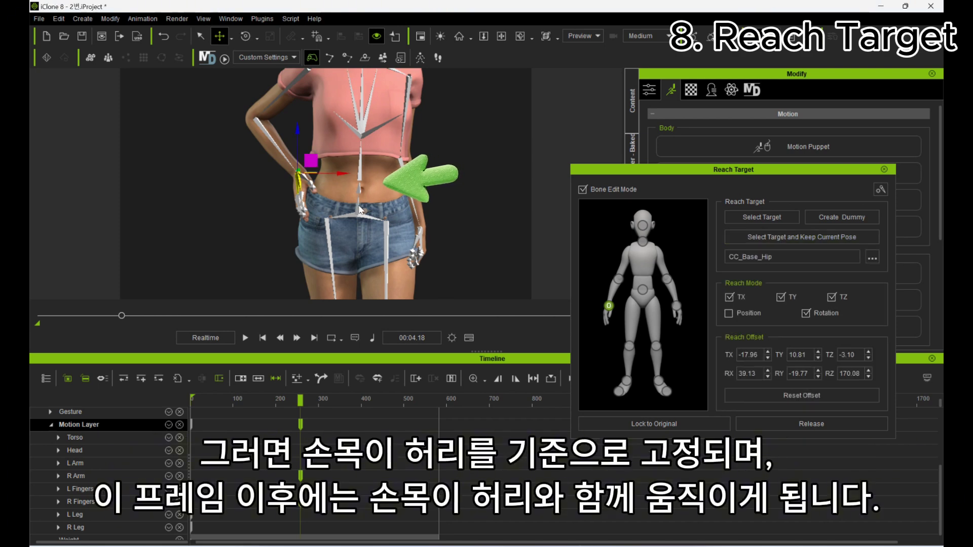
Play the animation from 00:04.18 to check that the right hand follows the hip.
scroll(359, 204, down, 2)
key(space)
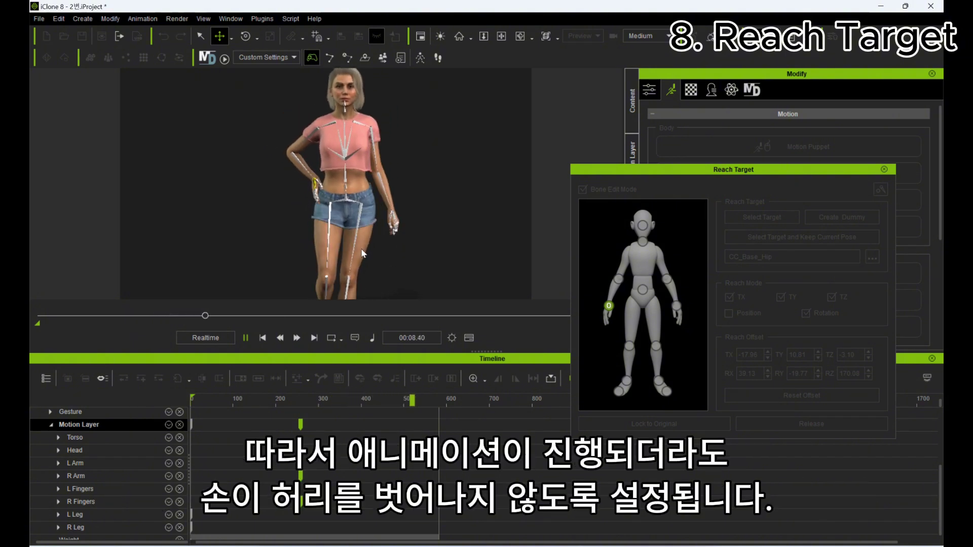
key(space)
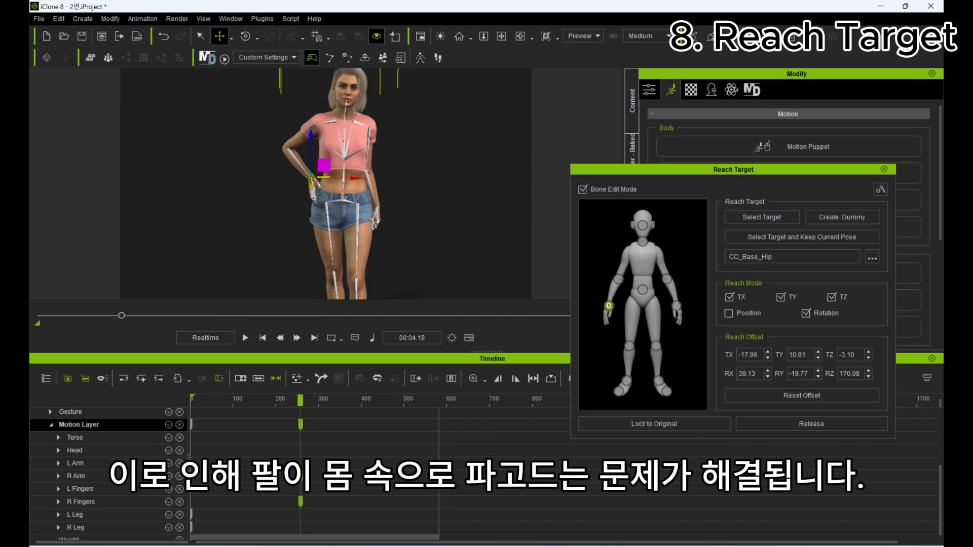
Enable the Reach track for the character in the timeline.
scroll(175, 447, up, 3)
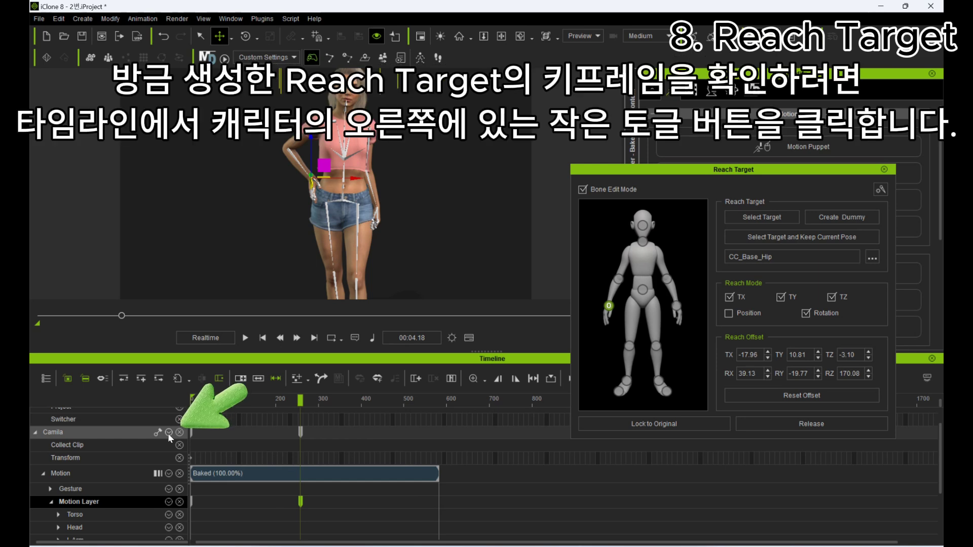
click(169, 432)
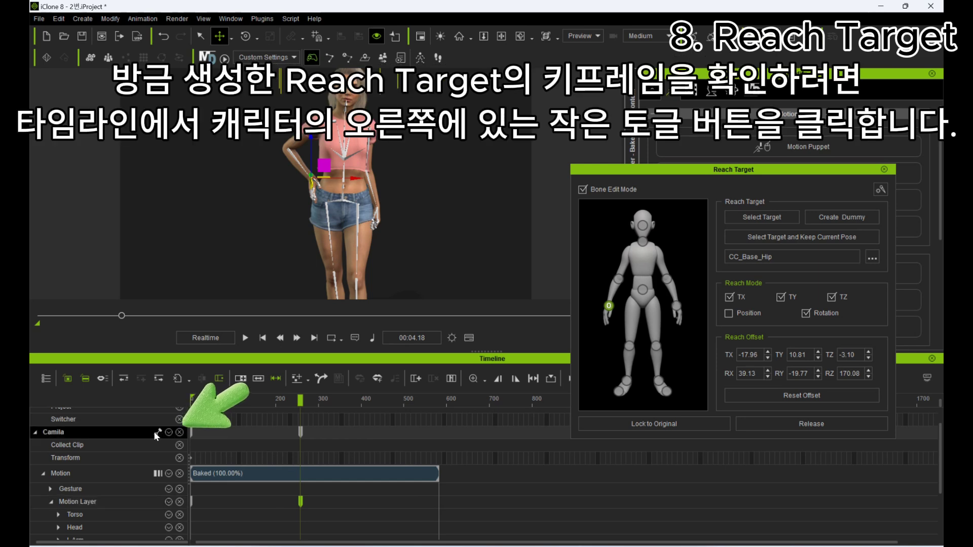
click(169, 432)
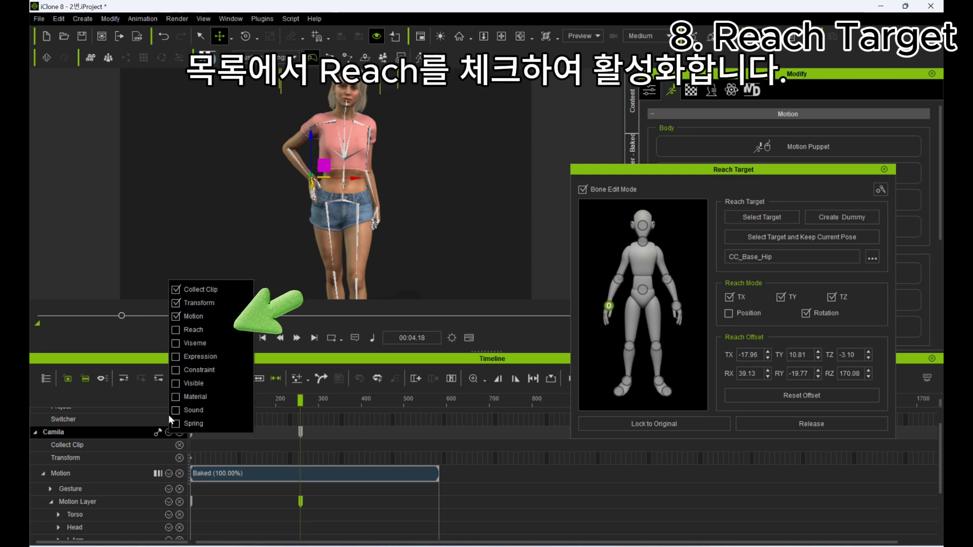
click(176, 330)
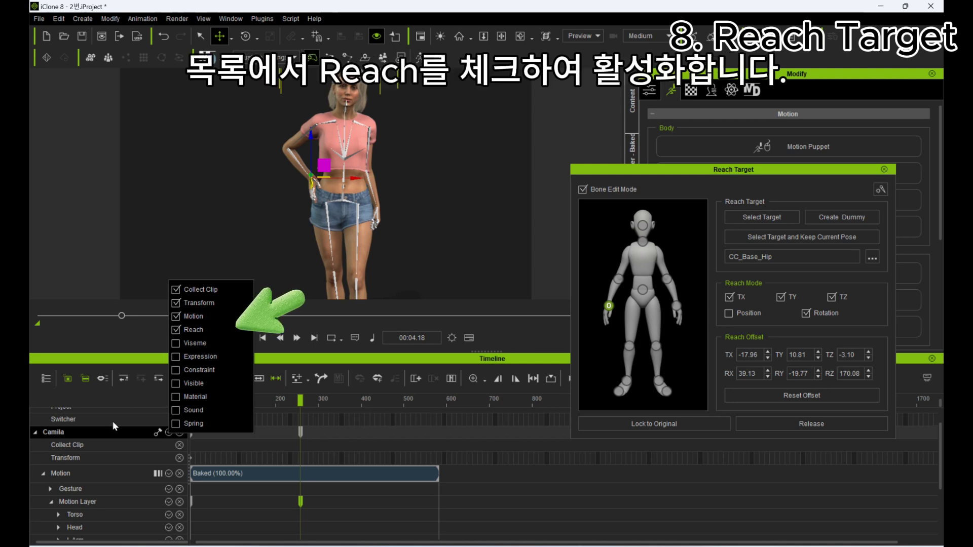
Expand the Reach track and select the Reach R Hand sub-track.
scroll(106, 459, down, 5)
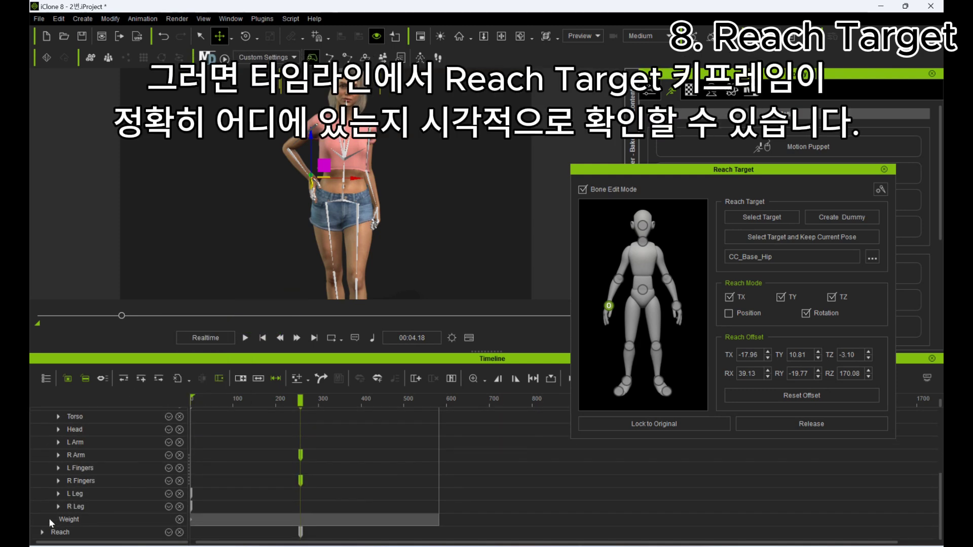
click(42, 532)
scroll(98, 509, down, 5)
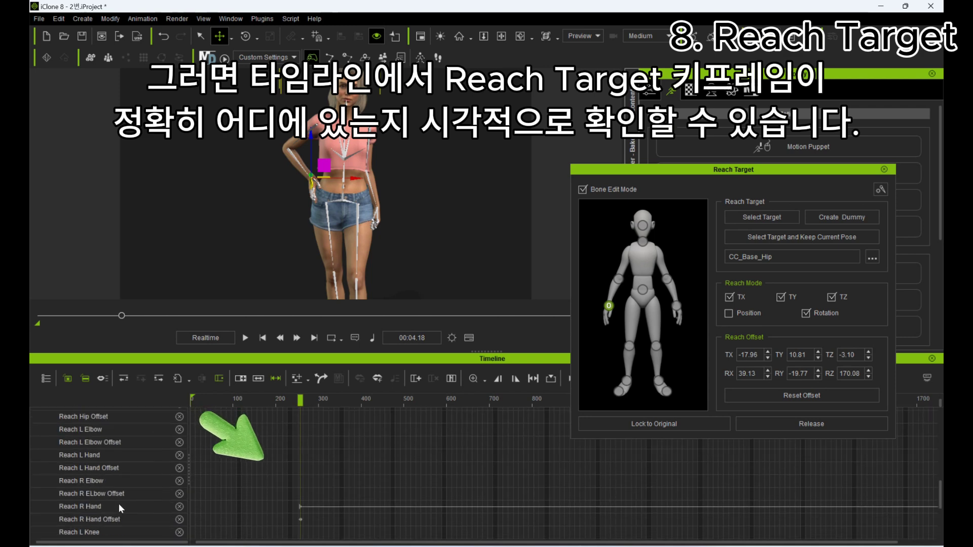
scroll(223, 509, down, 2)
click(104, 467)
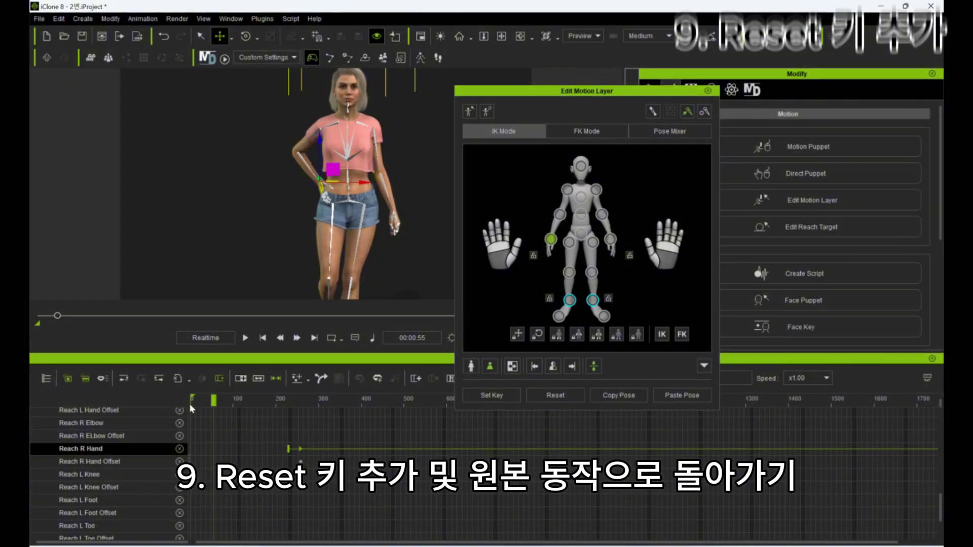
Play back the walk to choose where on the timeline the hand should start moving to the waist.
key(space)
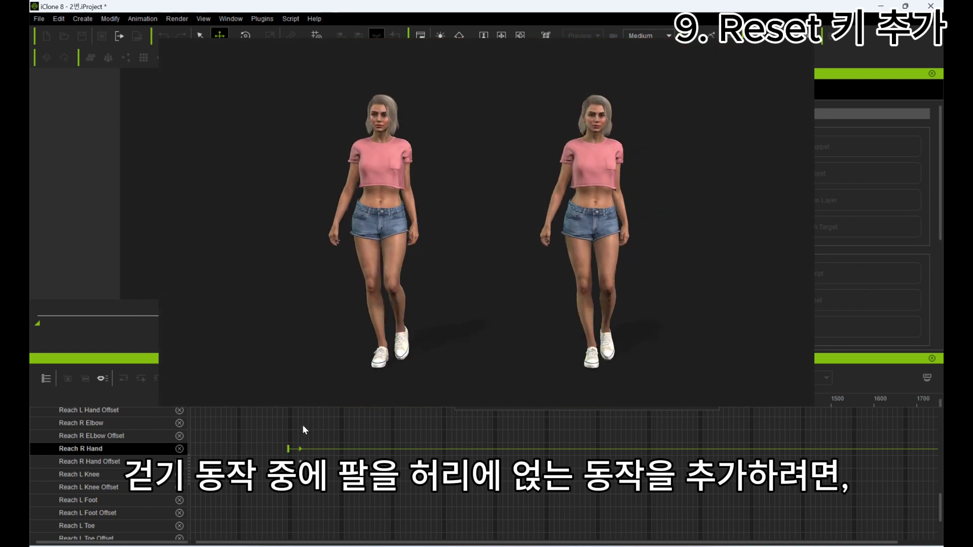
scroll(304, 421, up, 5)
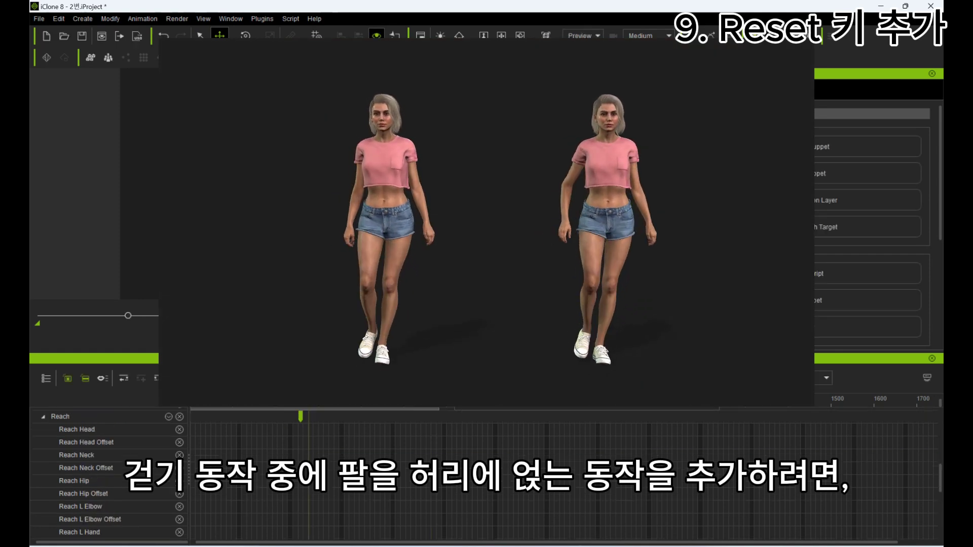
scroll(282, 441, down, 3)
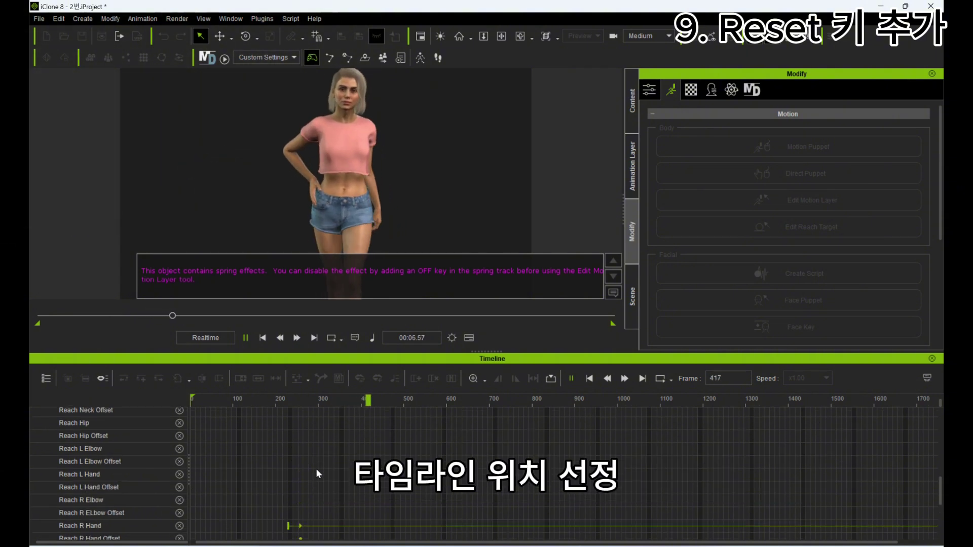
key(space)
Go to the Reach keyframe at 00:04.18 and open Edit Motion Layer with the Reach R Hand track in view.
click(303, 449)
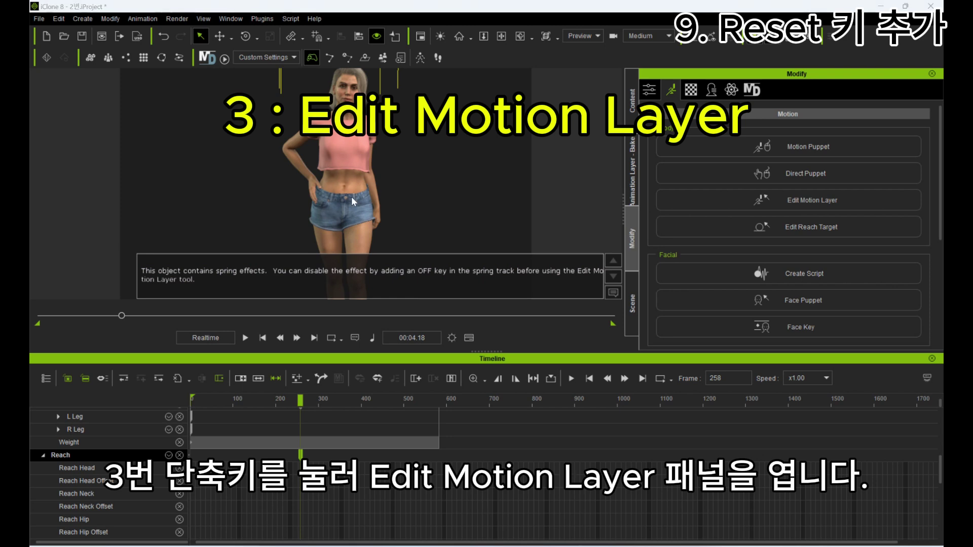
key(3)
scroll(320, 406, down, 3)
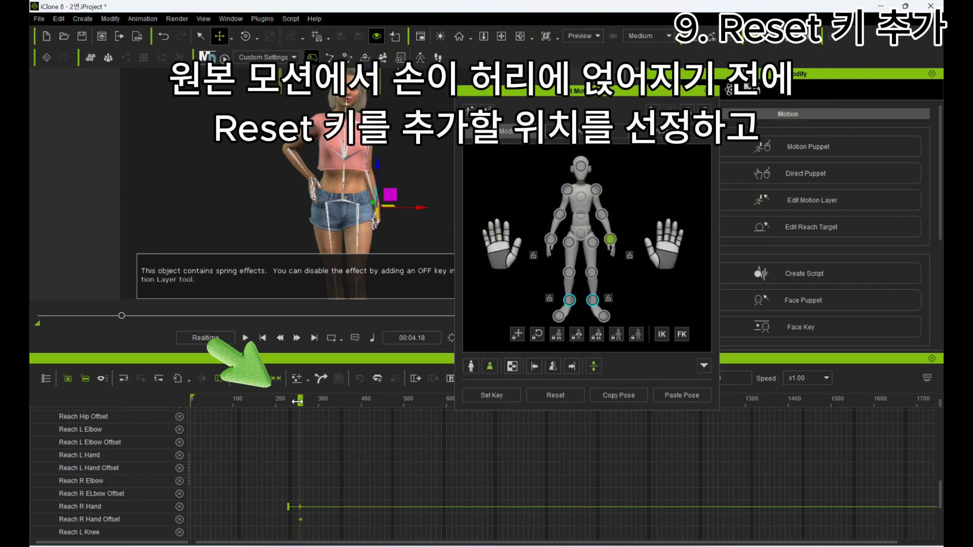
Add a Reset key for the character's right hand at 00:02.45 in Edit Motion Layer to restore the original motion.
drag(297, 401, 261, 403)
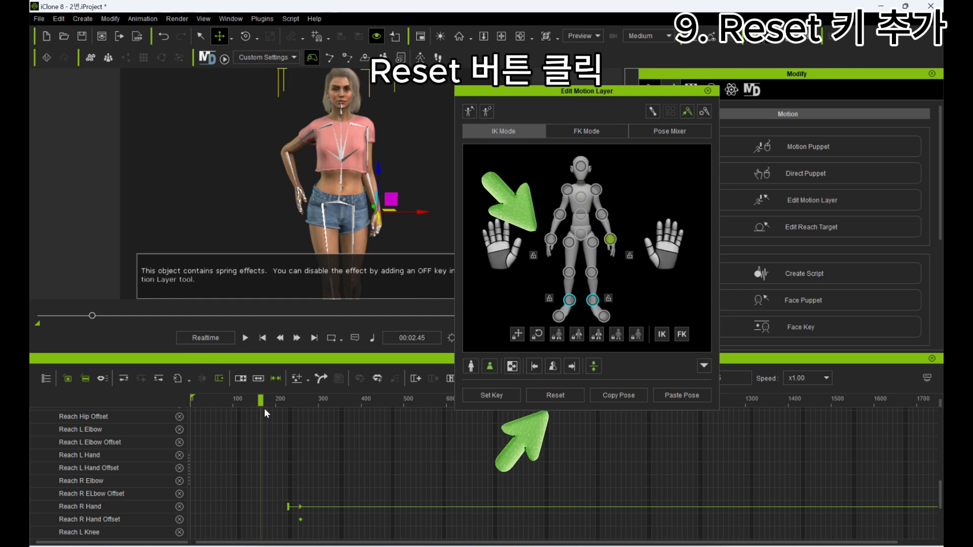
click(551, 240)
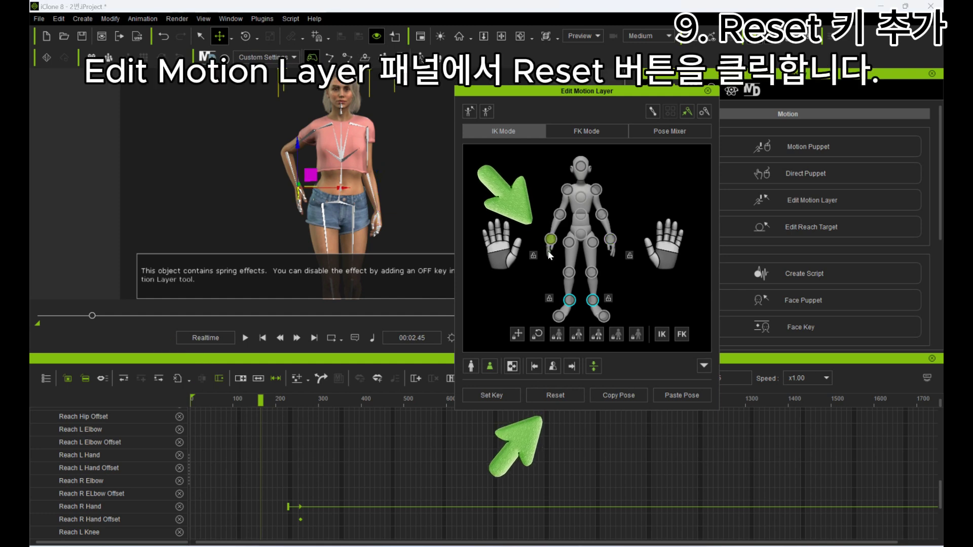
click(536, 389)
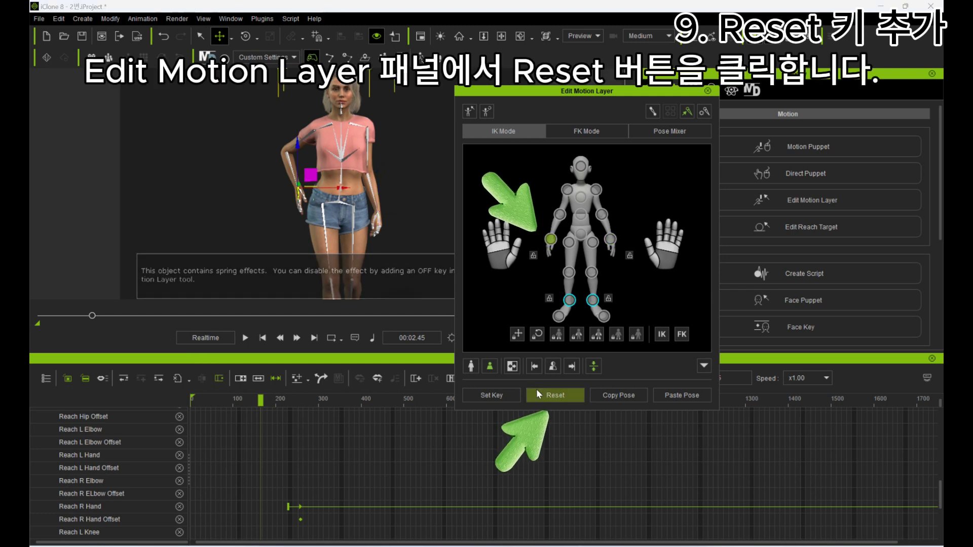
Move the new R Arm reset key in the Motion Layer track to 00:02.50 and play back the motion.
scroll(282, 467, up, 2)
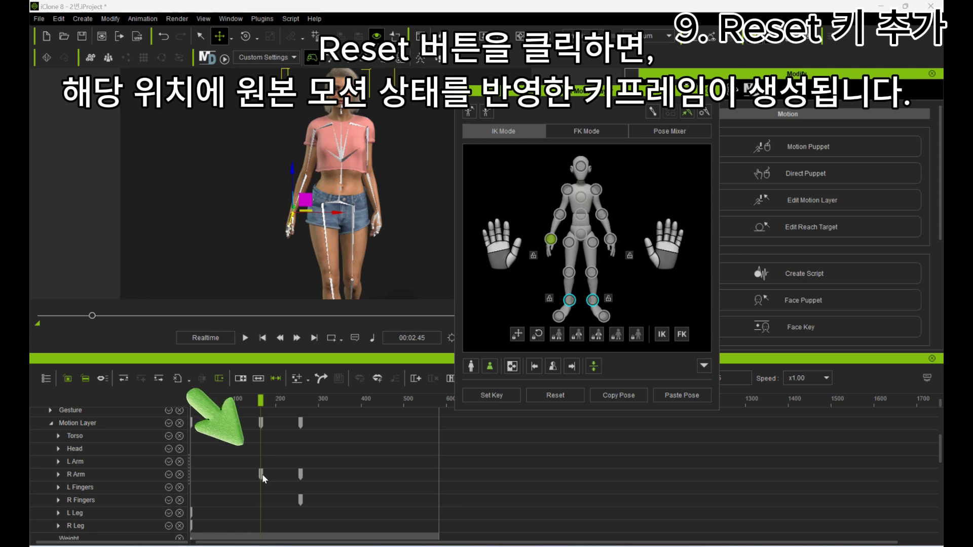
drag(261, 474, 263, 474)
key(space)
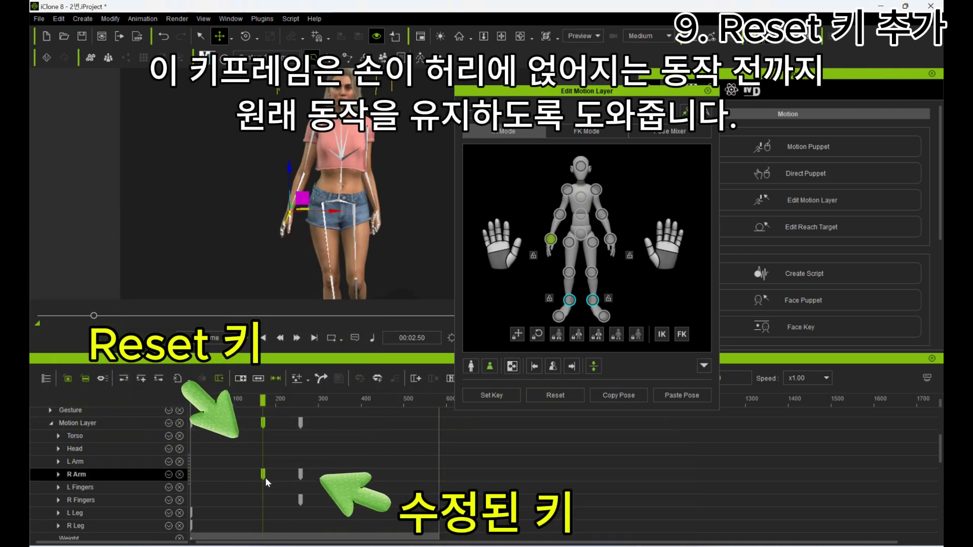
key(space)
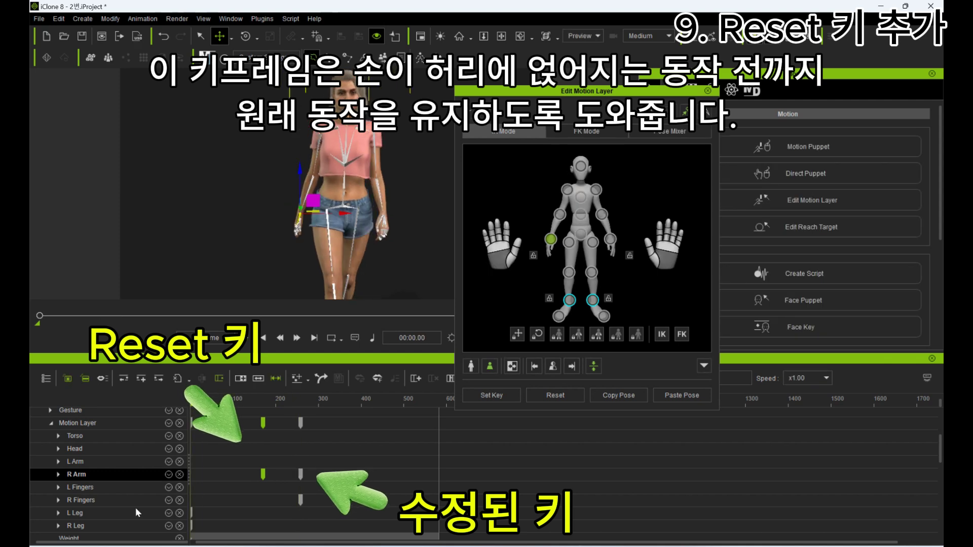
Play back the whole animation to review the hand-on-waist walk, and save the project.
key(space)
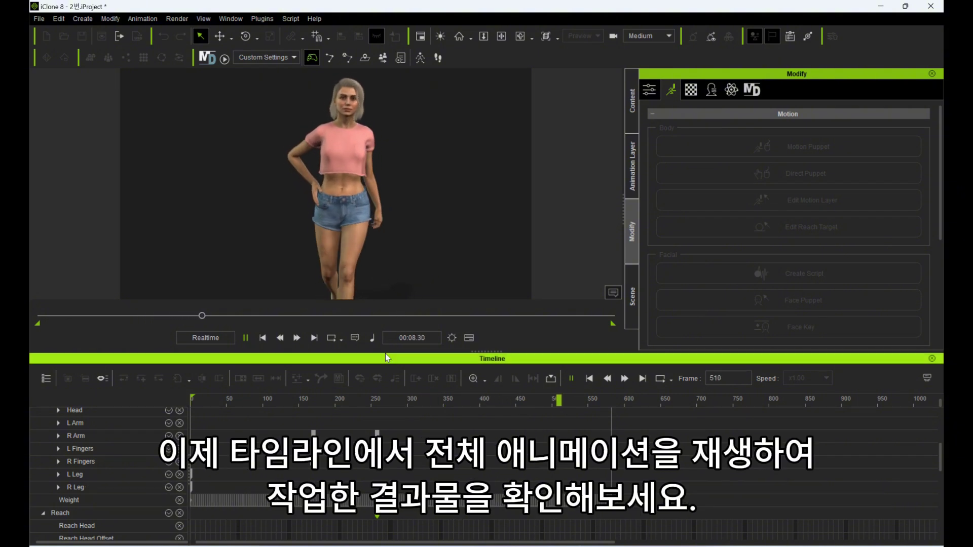
key(space)
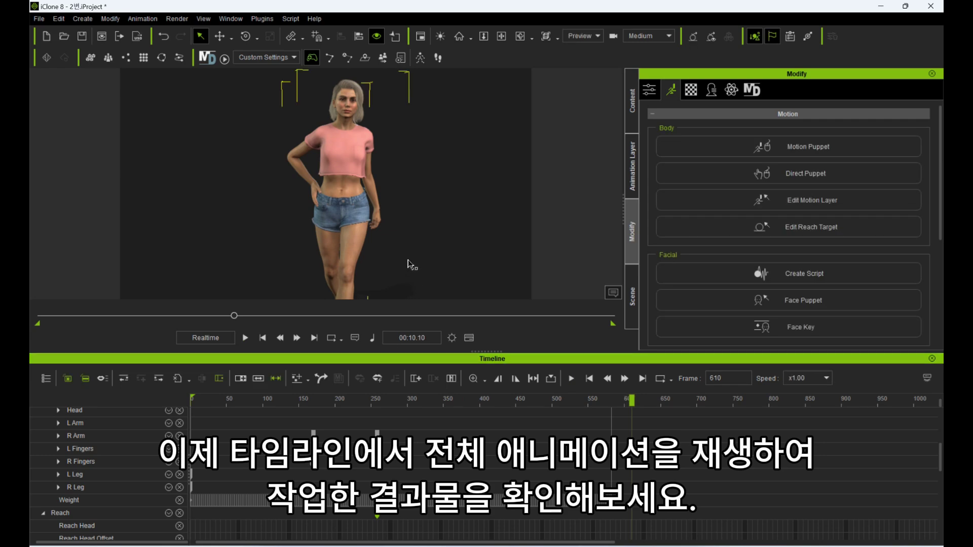
click(85, 37)
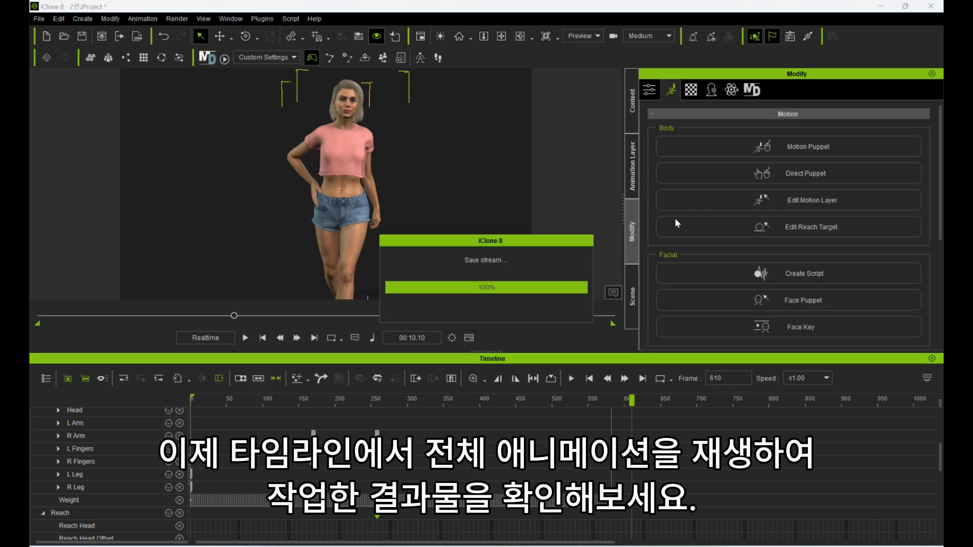